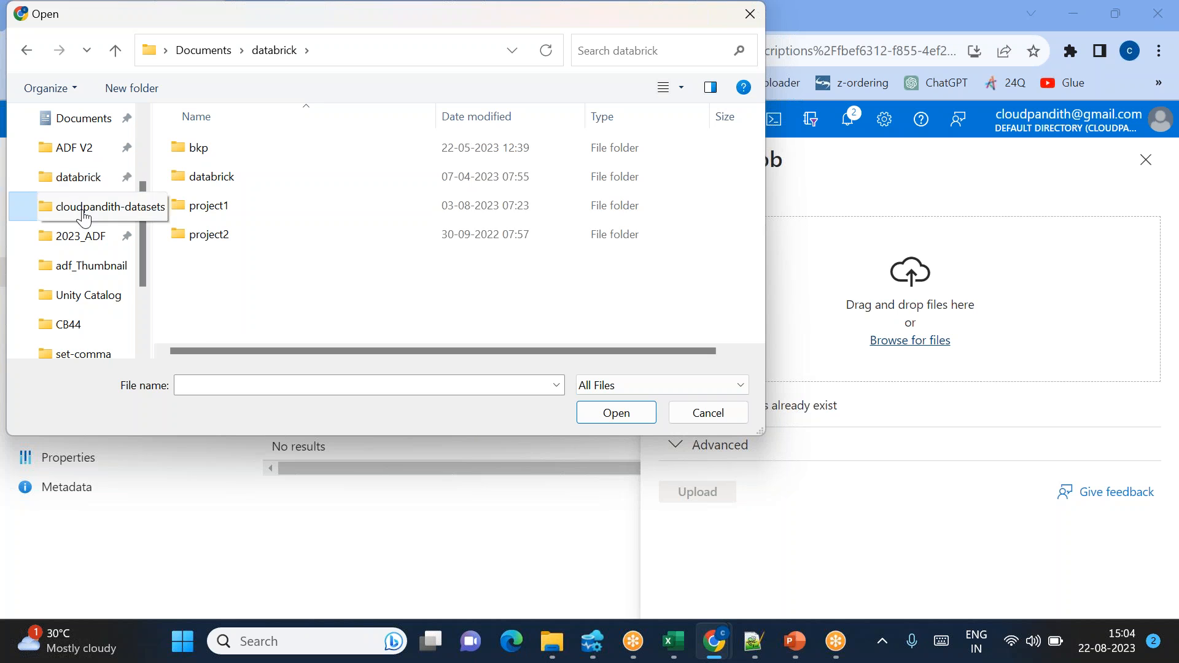
# Upload dollarpipe1, dollarpipe2, pipelinefile1 and pipelinefile2 from the cloudpandith-datasets > set-comma > 22 folder to the cust container.
pyautogui.doubleClick(224, 174)
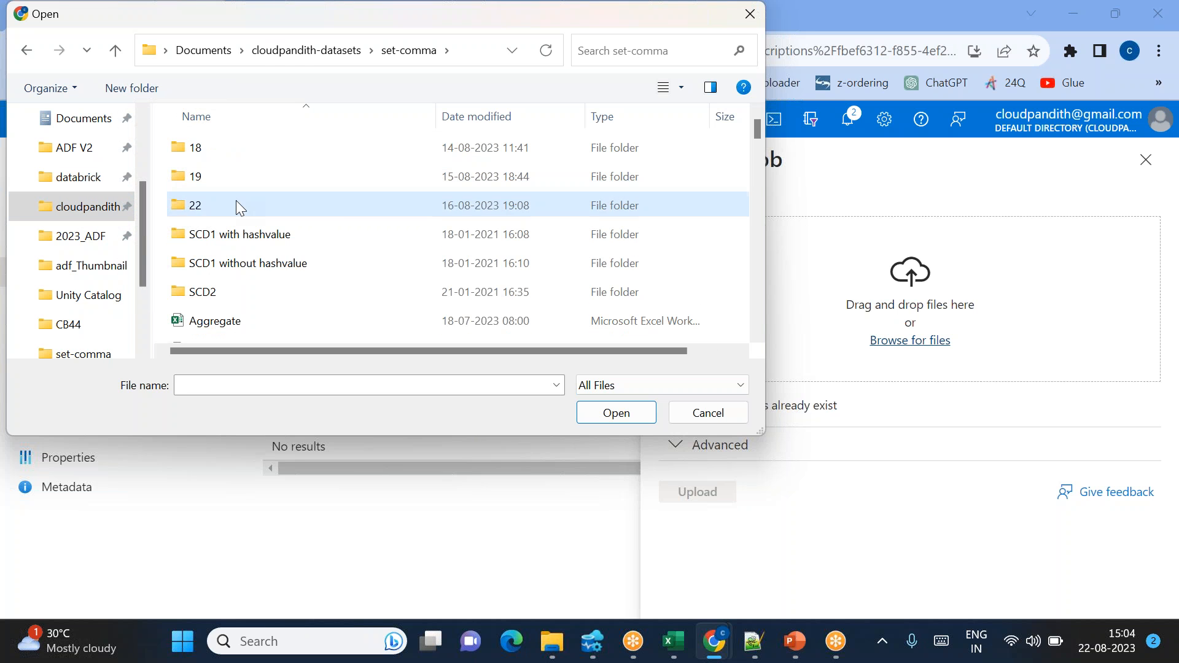
pyautogui.doubleClick(239, 207)
pyautogui.click(281, 214)
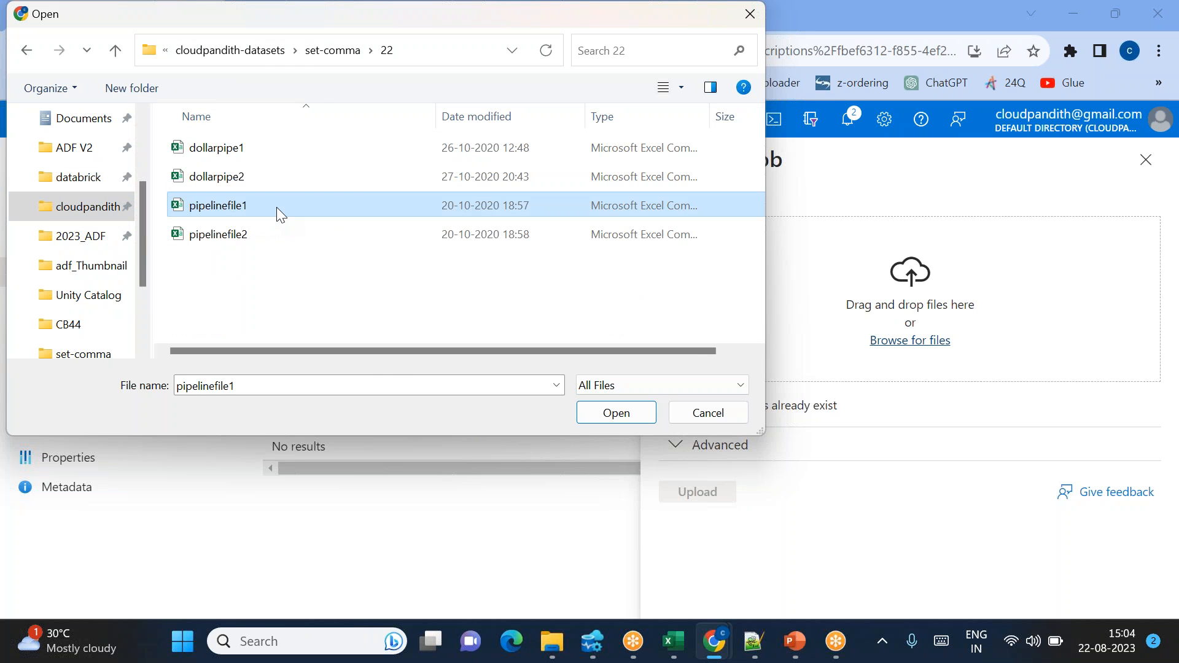
pyautogui.hotkey('ctrl', 'a')
pyautogui.click(616, 413)
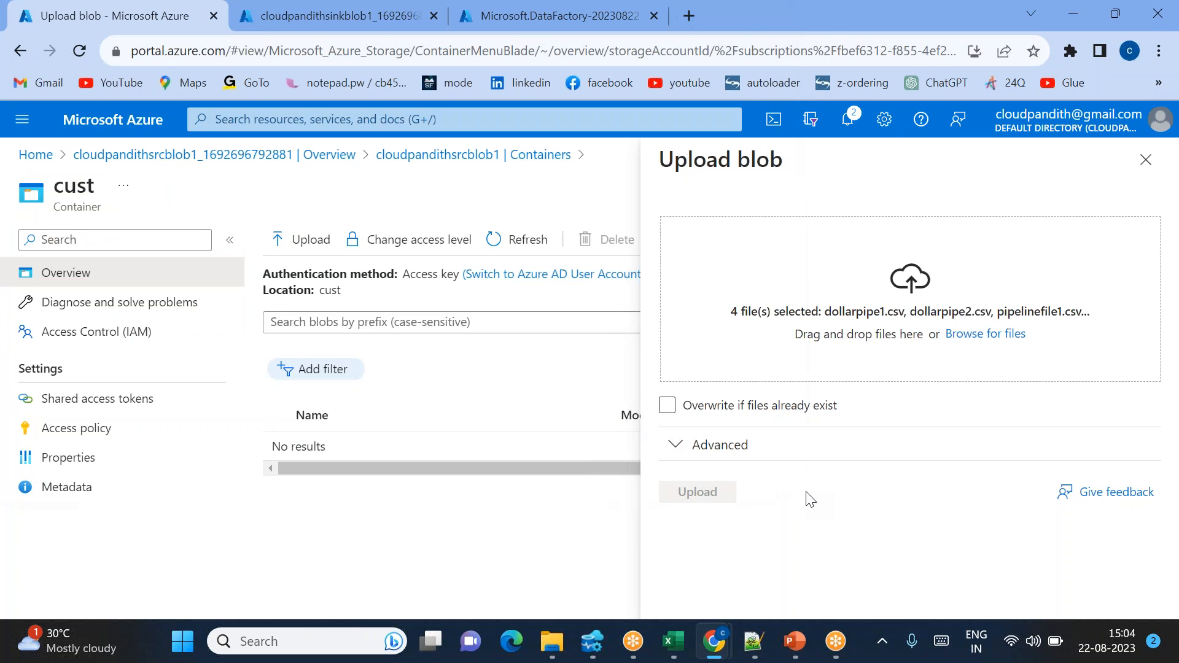
pyautogui.click(700, 492)
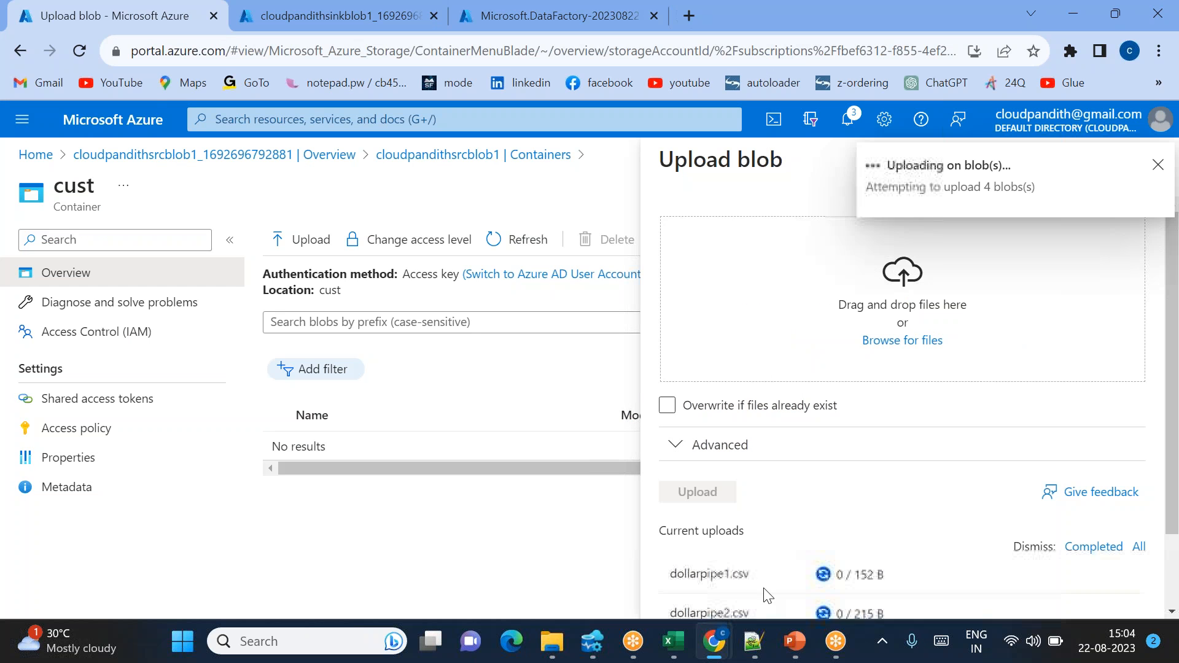
pyautogui.click(1157, 164)
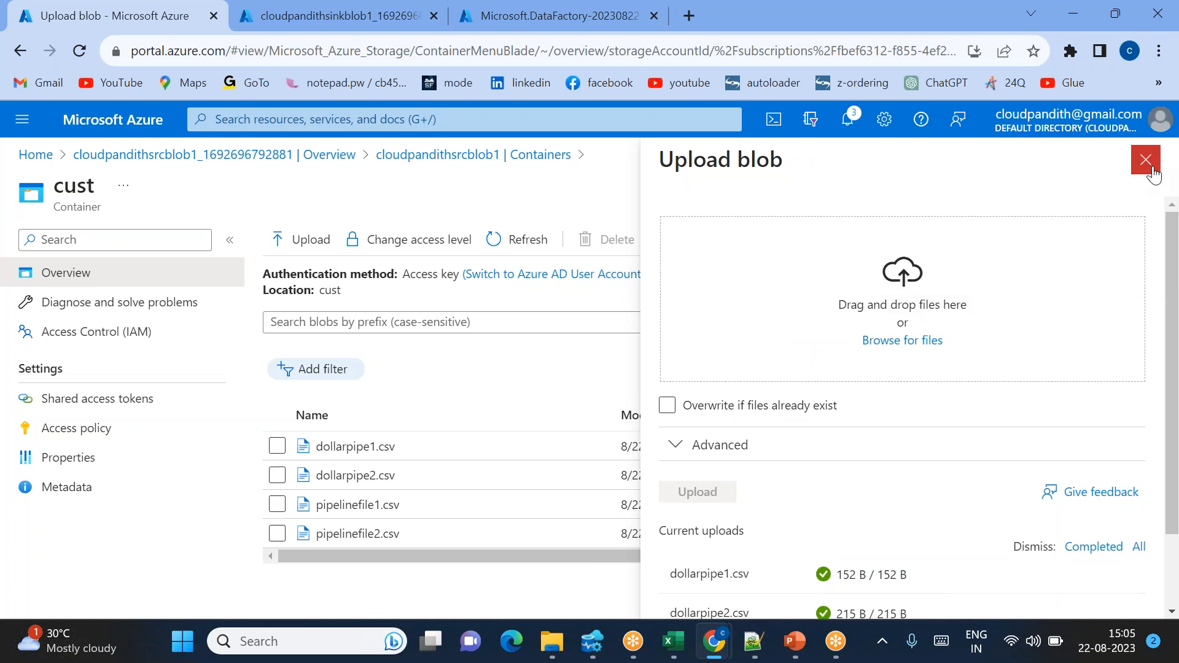
pyautogui.click(1146, 160)
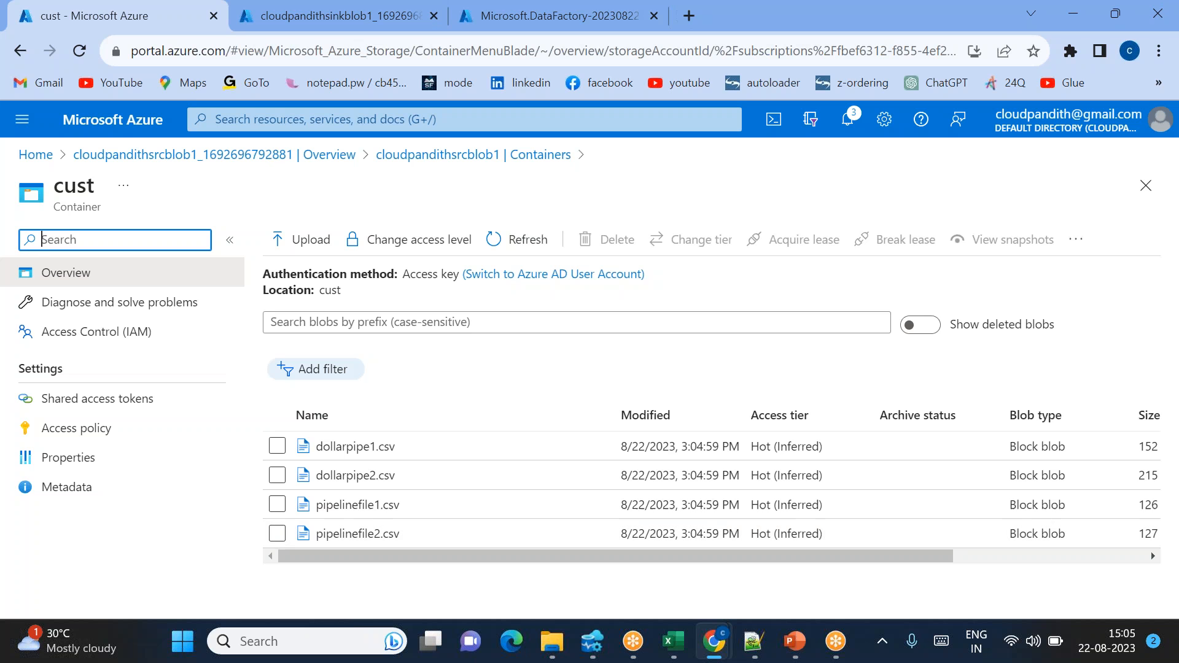
# Create a private container named custout in the cloudpandithsinkblob1 storage account.
pyautogui.click(284, 8)
pyautogui.click(360, 458)
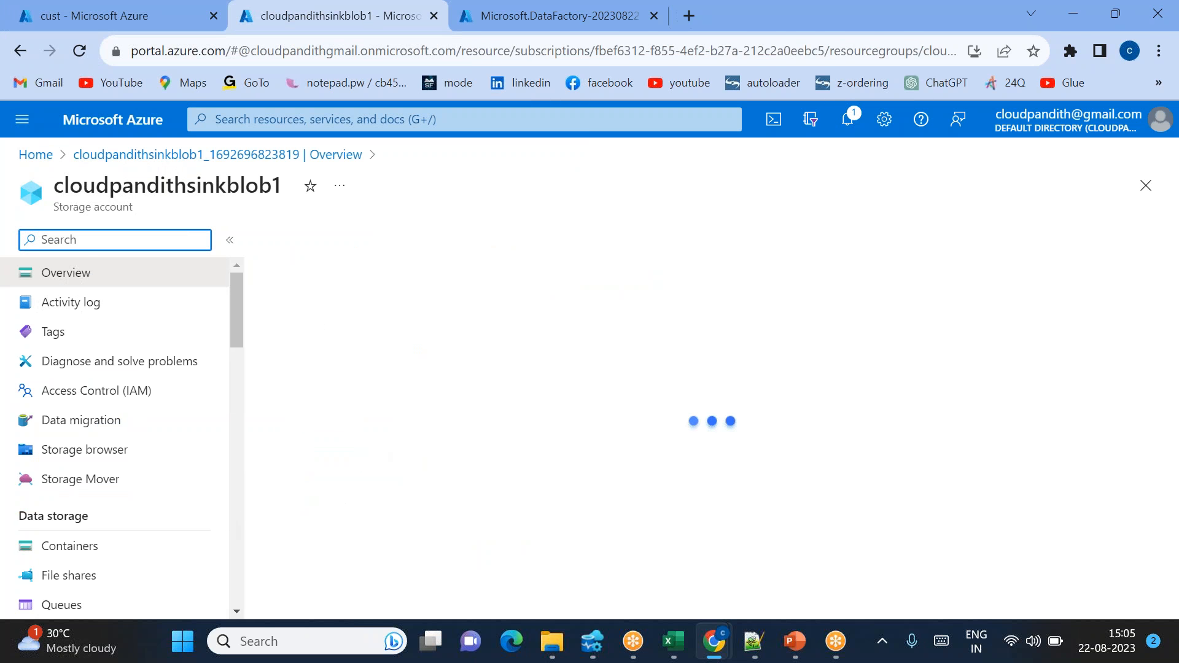
pyautogui.scroll(-1, 122, 491)
pyautogui.click(78, 545)
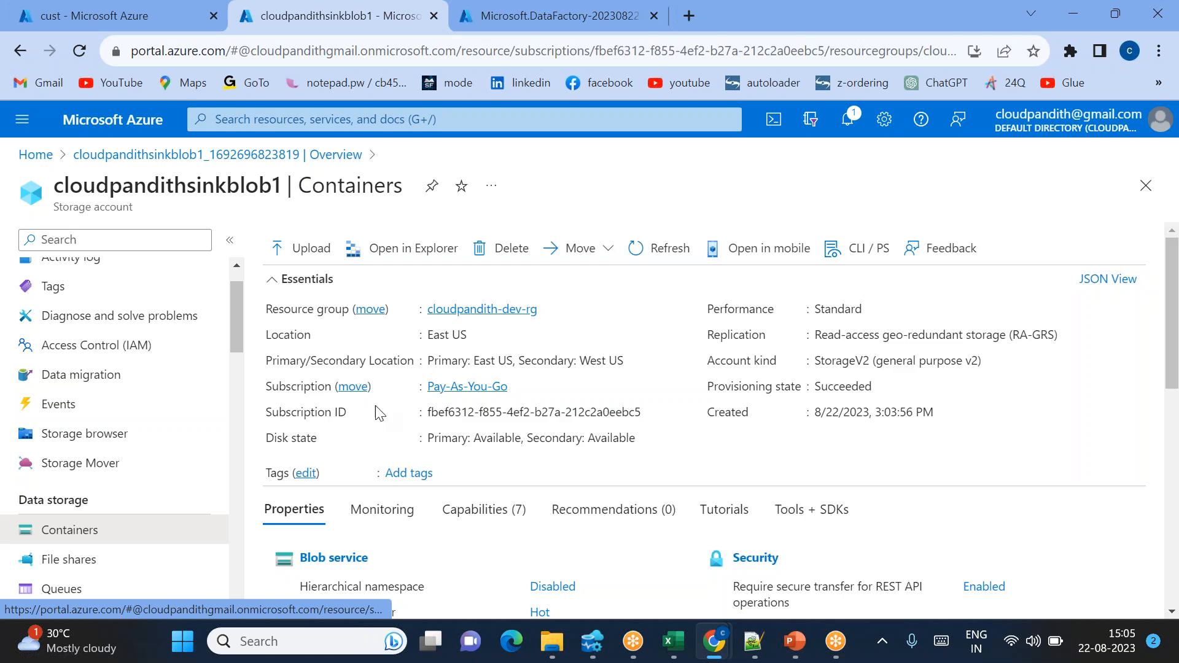
pyautogui.click(304, 240)
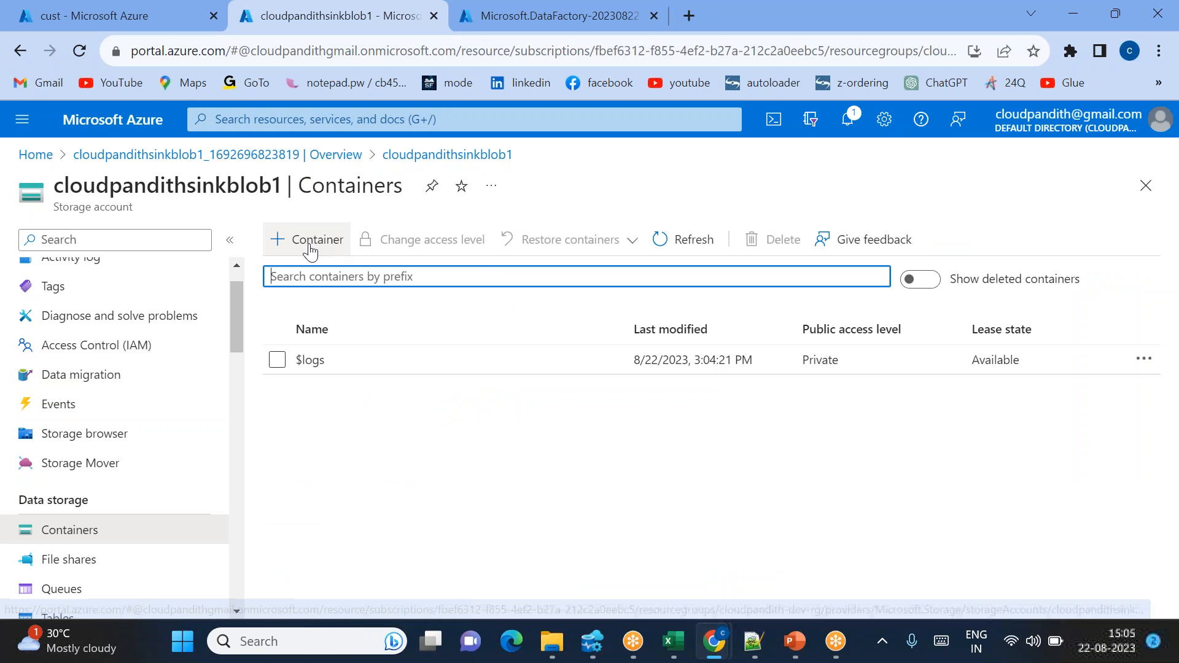
pyautogui.write('custout')
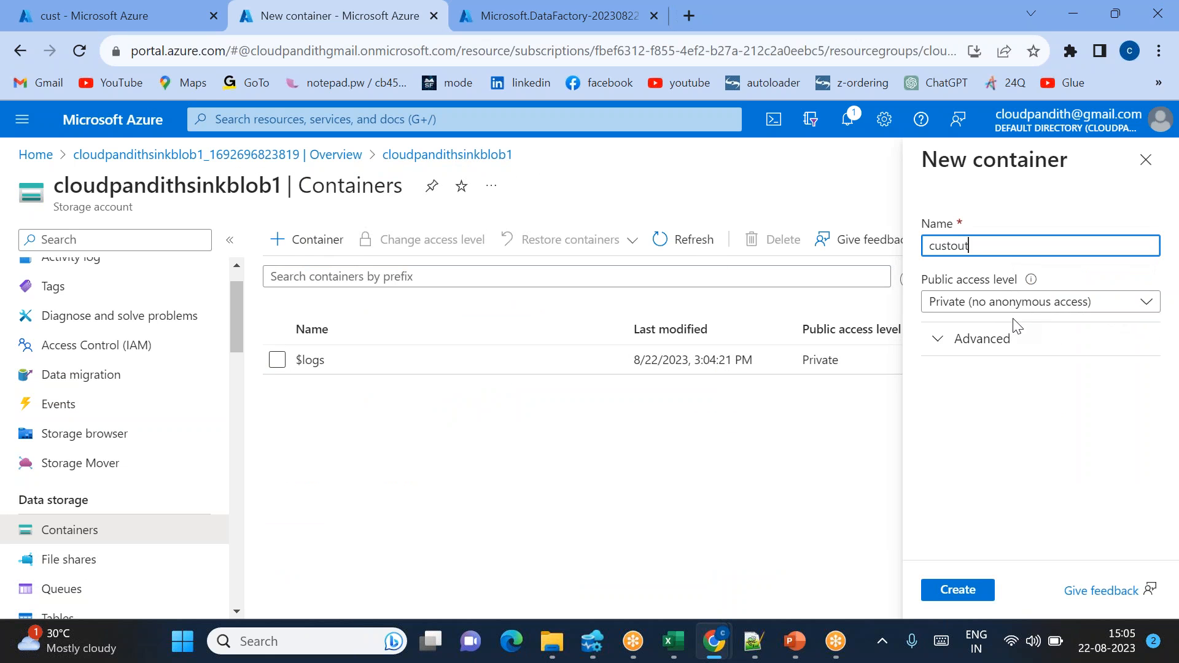
pyautogui.click(979, 590)
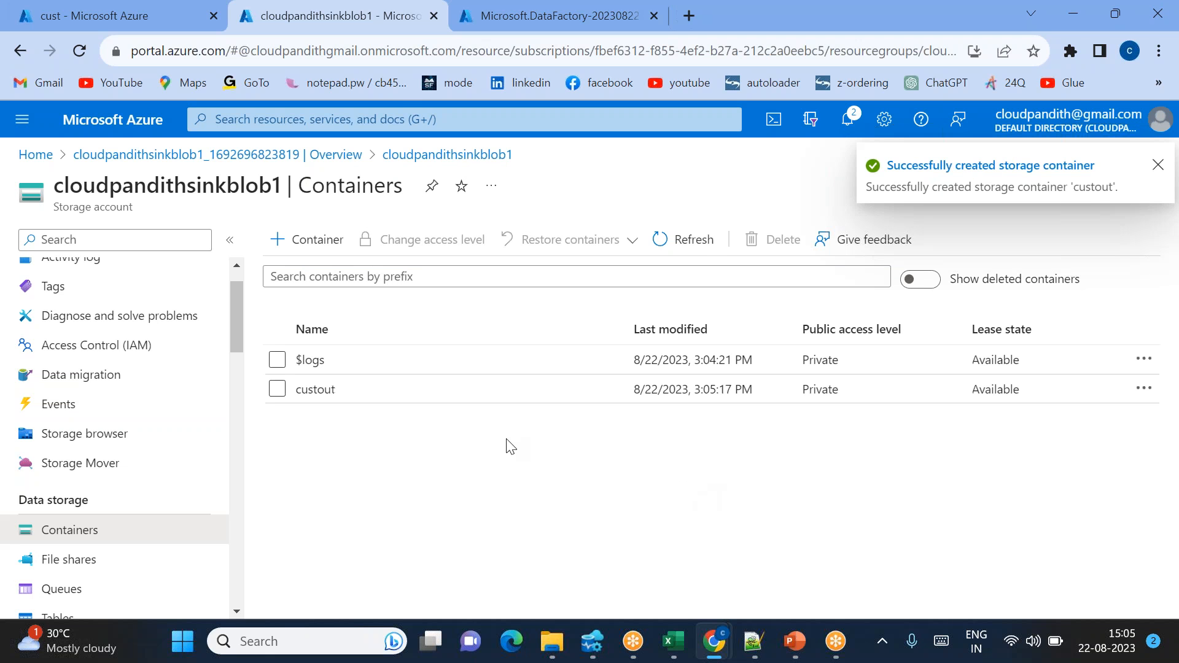
# Switch to the PowerPoint slide show, review the hands-on steps up to the source and sink datasets, and return to Chrome.
pyautogui.hotkey('alt', 'Tab')
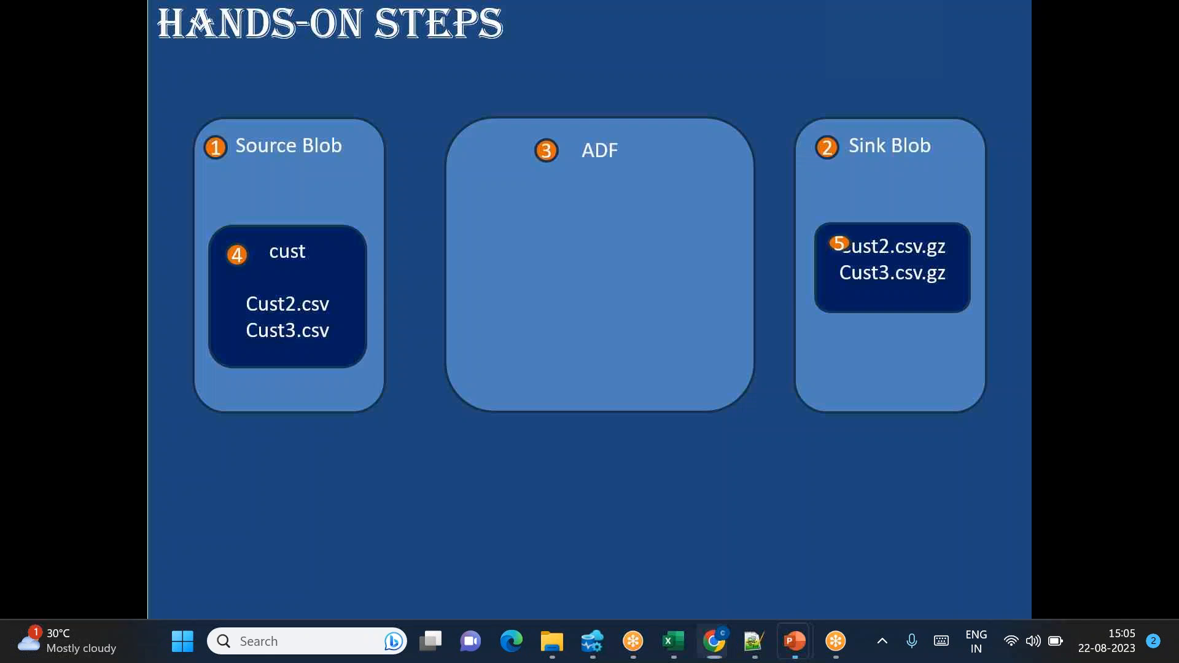
pyautogui.press('Right')
pyautogui.press('Right')
pyautogui.press('Right')
pyautogui.press('Right')
pyautogui.press('Right')
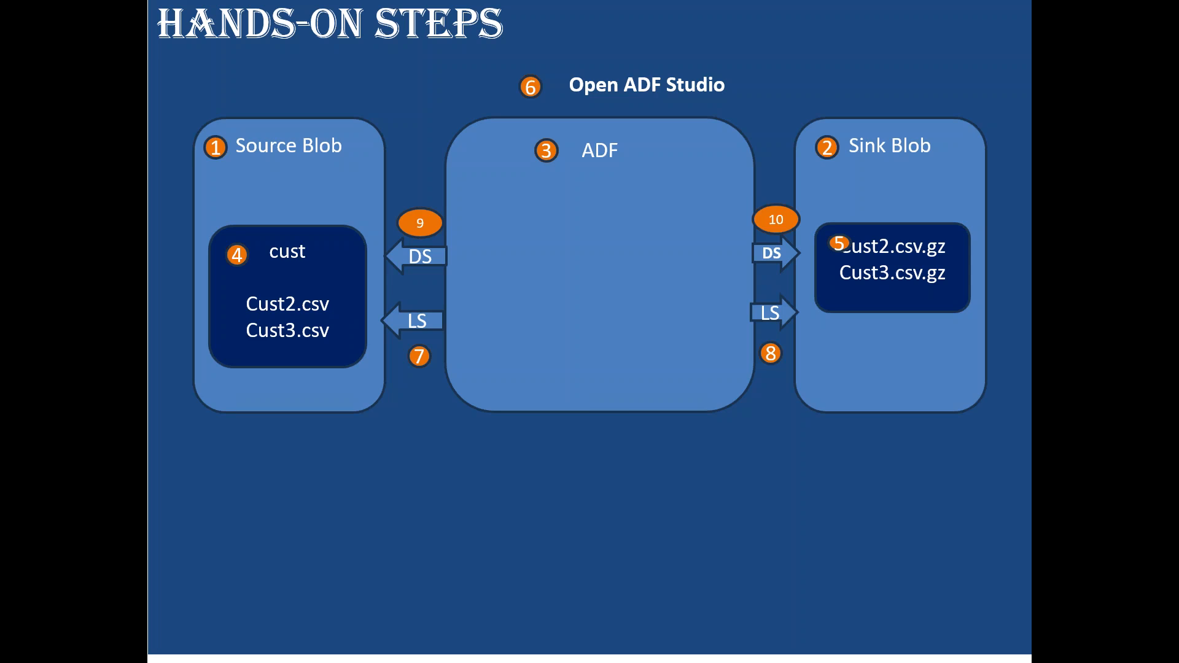
pyautogui.hotkey('alt', 'Tab')
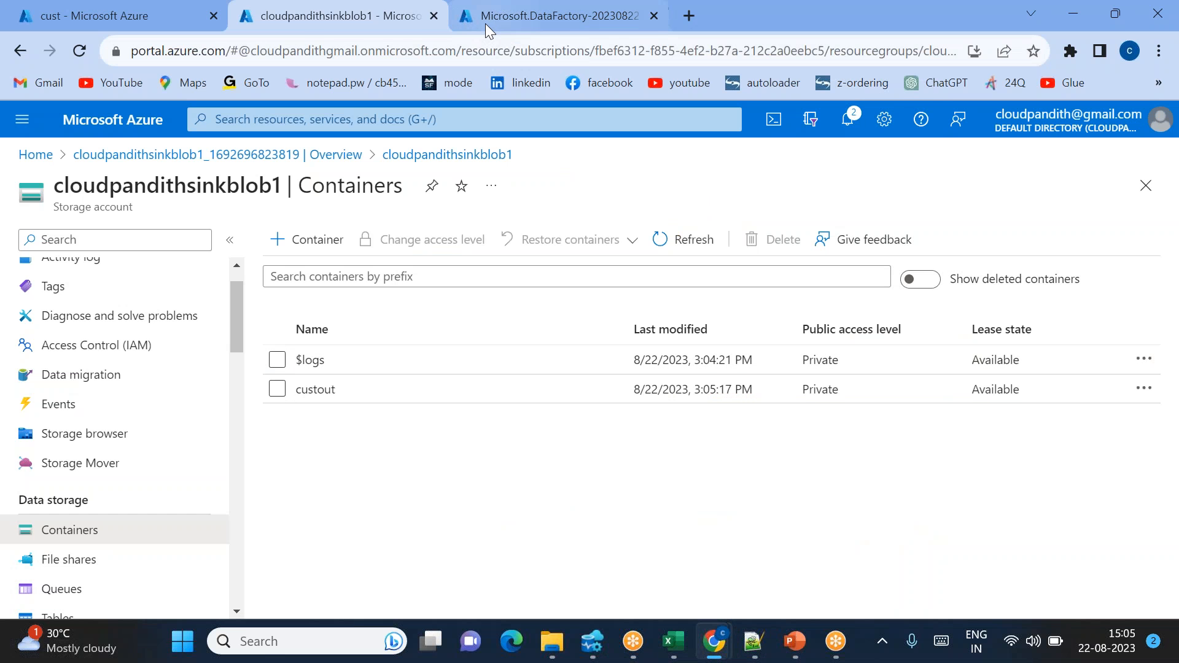
# Open the deployed cloudpanditjadfv22208 data factory resource and launch its studio.
pyautogui.click(485, 23)
pyautogui.click(355, 485)
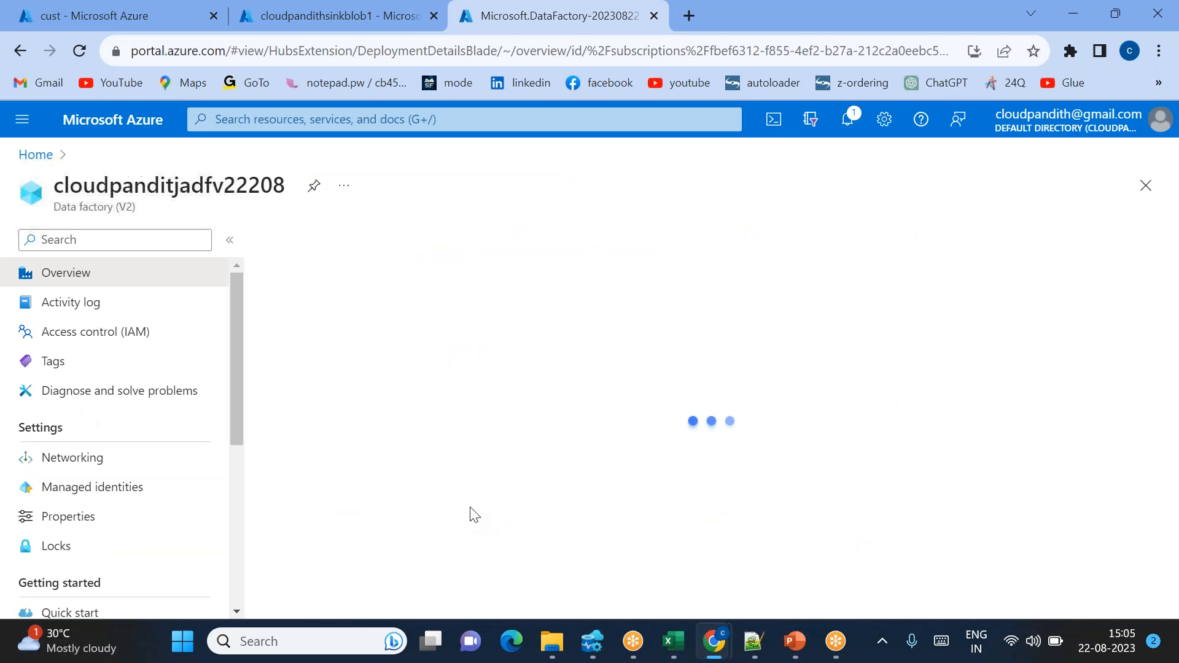
pyautogui.scroll(-3, 579, 479)
pyautogui.click(628, 519)
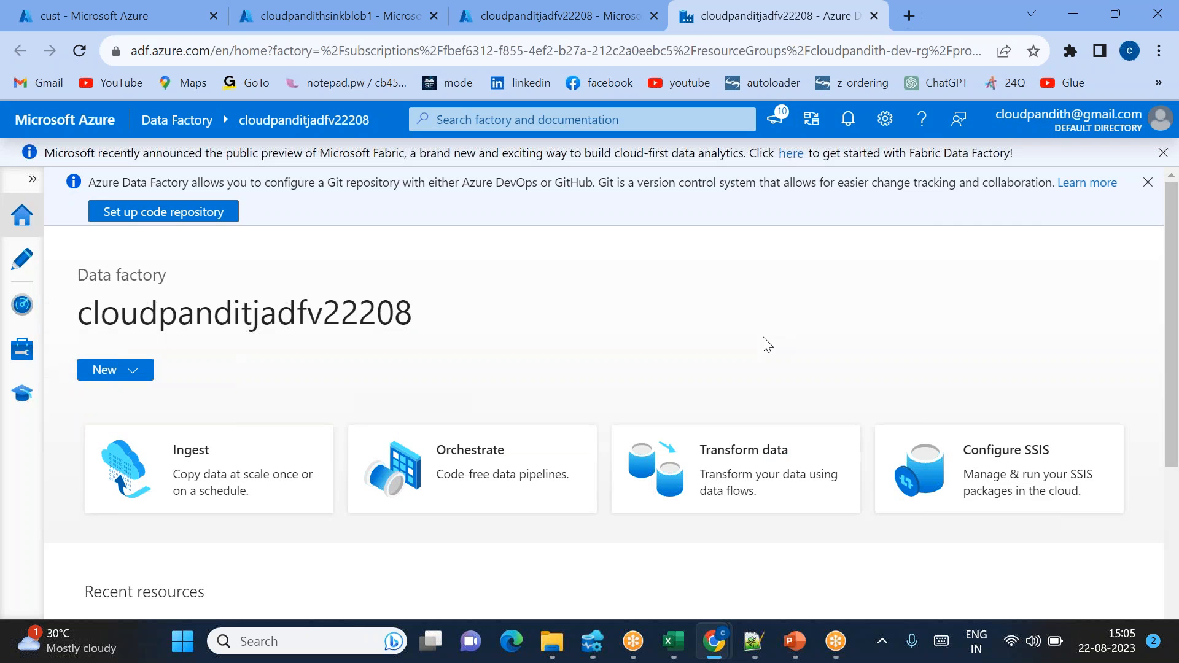
# Start a new Azure Blob Storage linked service in the data factory and name it LS_Blob_Source.
pyautogui.click(19, 351)
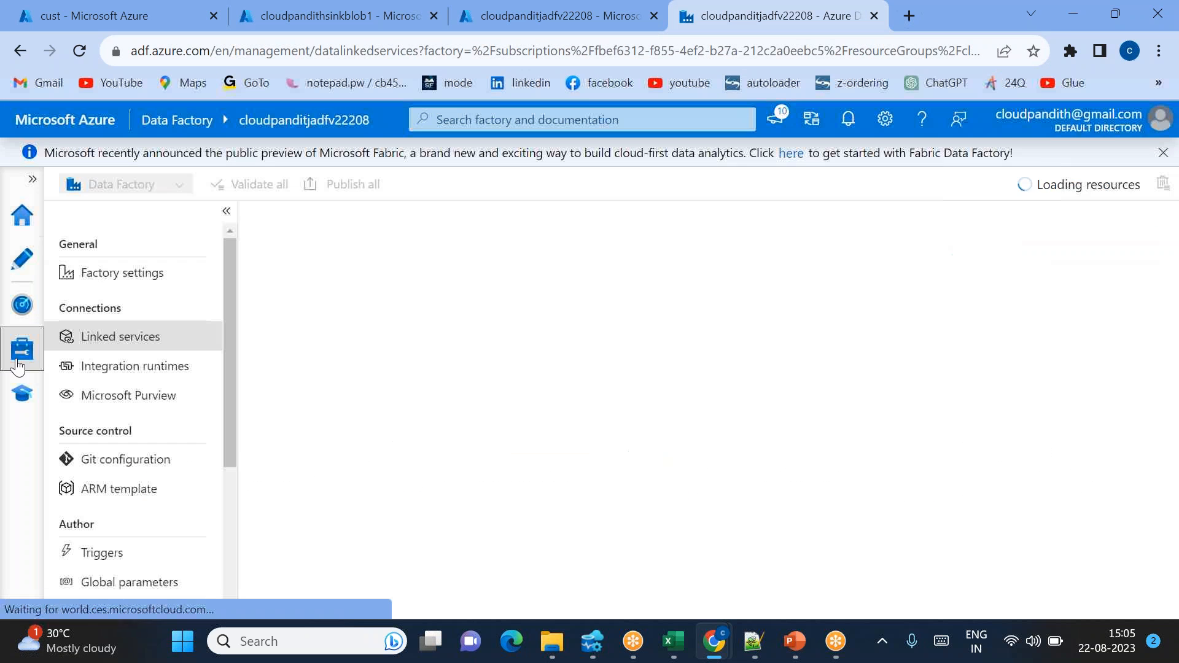
pyautogui.click(297, 291)
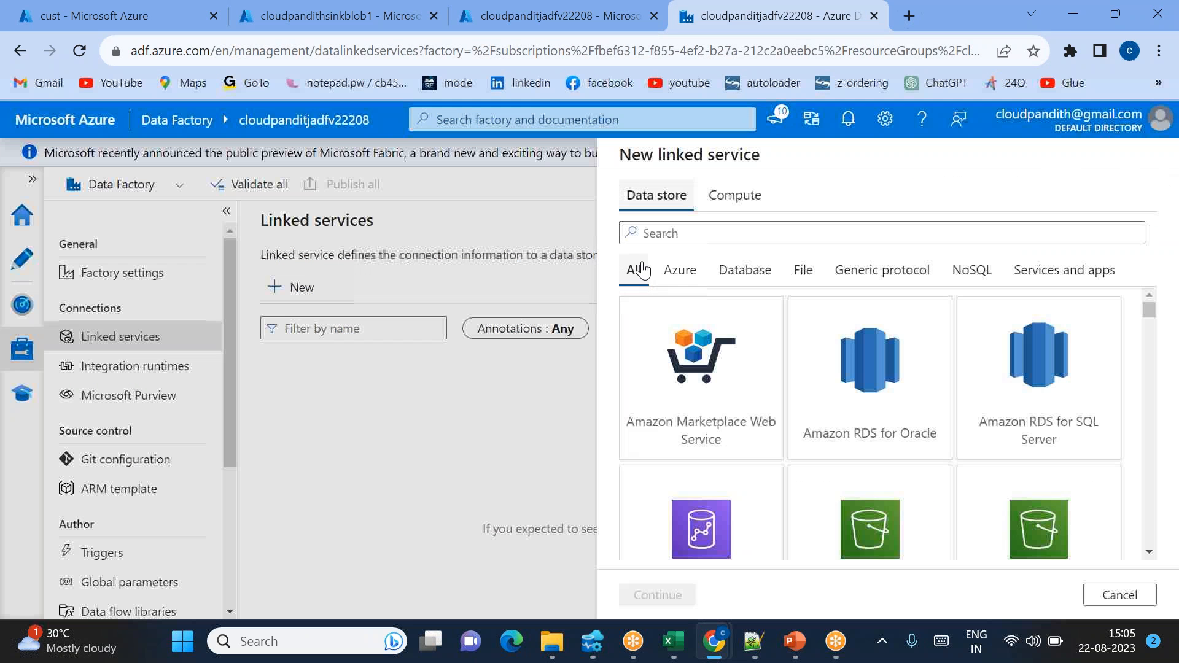
pyautogui.write('blo')
pyautogui.click(701, 375)
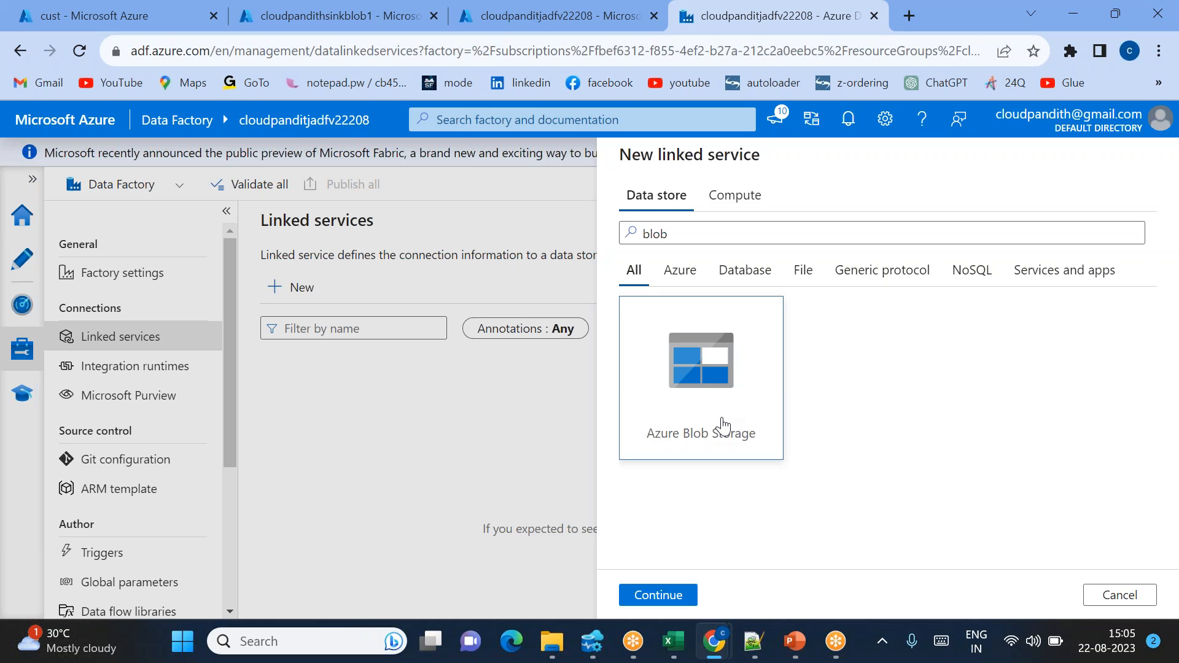
pyautogui.click(657, 595)
pyautogui.press('BackSpace')
pyautogui.write('LS_Blob_Source')
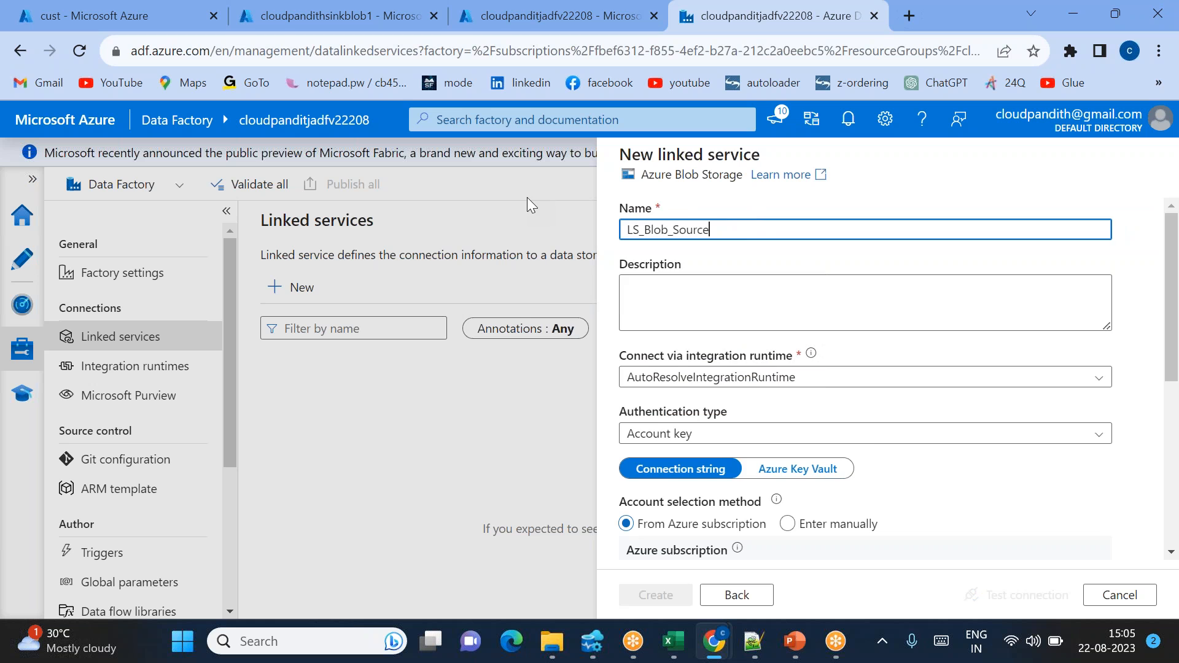
# Connect LS_Blob_Source to the Pay-As-You-Go subscription and storage account cloudpandithsrcblob1, test the connection and create the linked service.
pyautogui.scroll(-5, 724, 368)
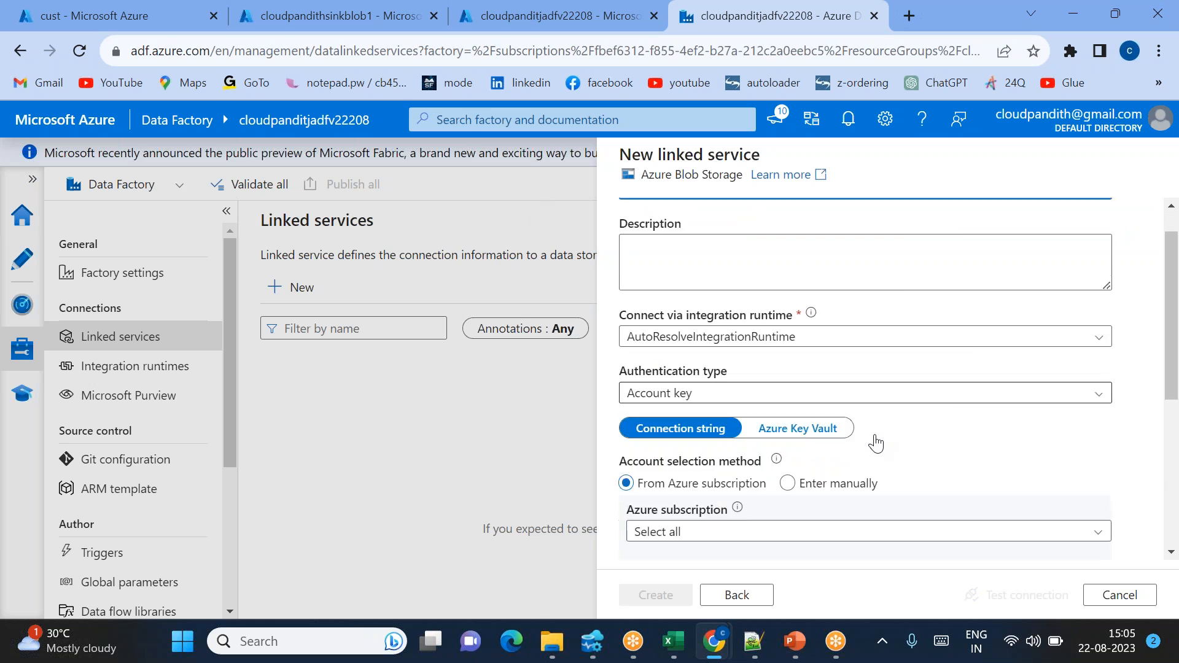
pyautogui.click(725, 284)
pyautogui.click(727, 338)
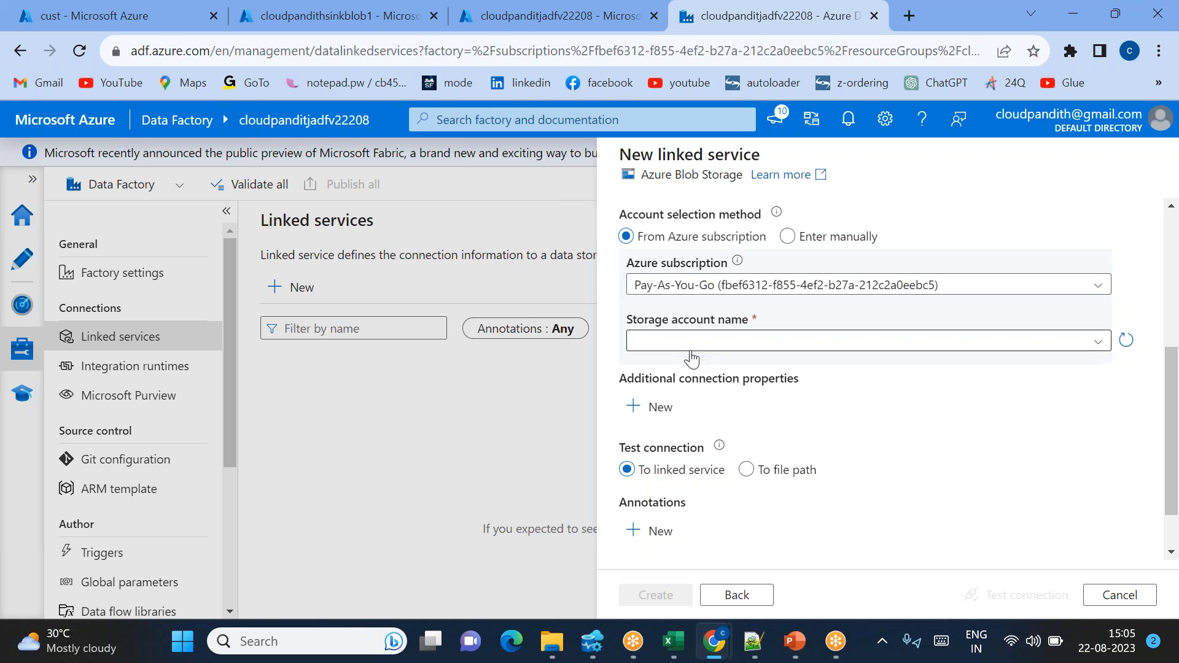
pyautogui.click(674, 342)
pyautogui.click(679, 391)
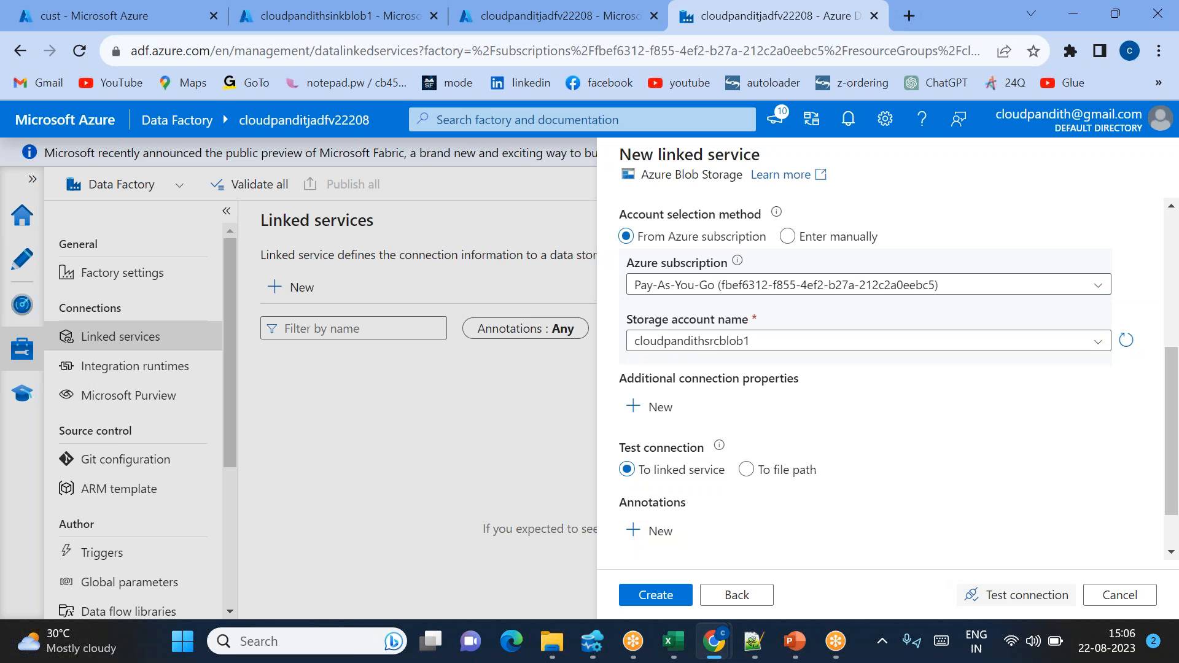
pyautogui.click(1013, 595)
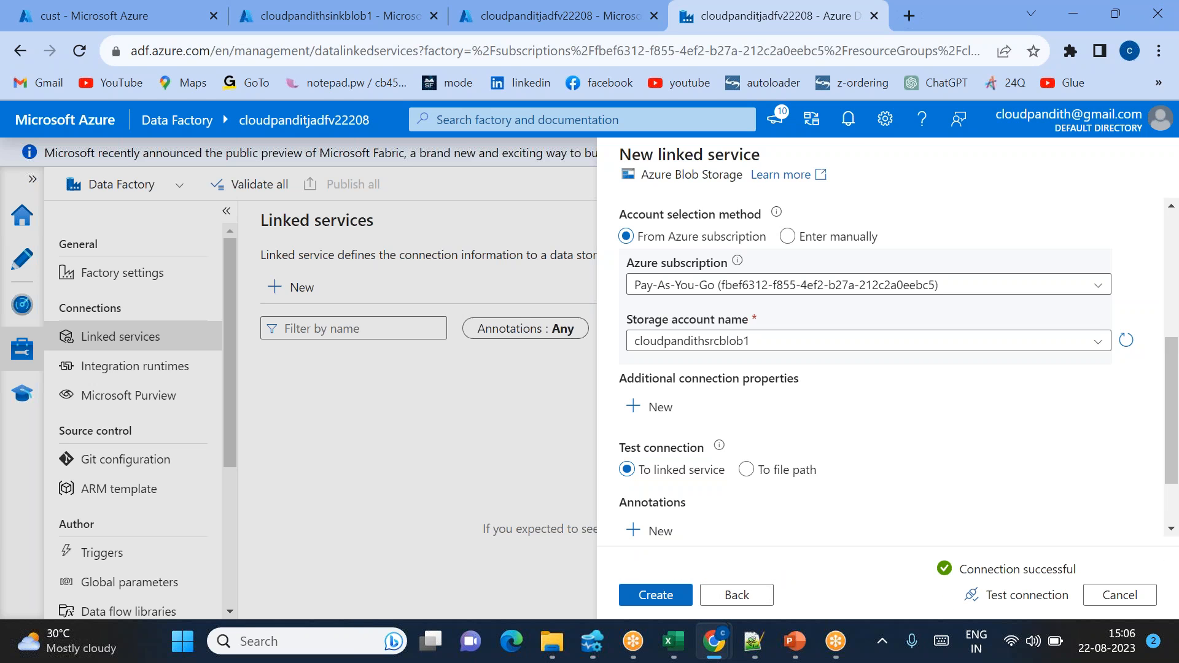
pyautogui.click(656, 595)
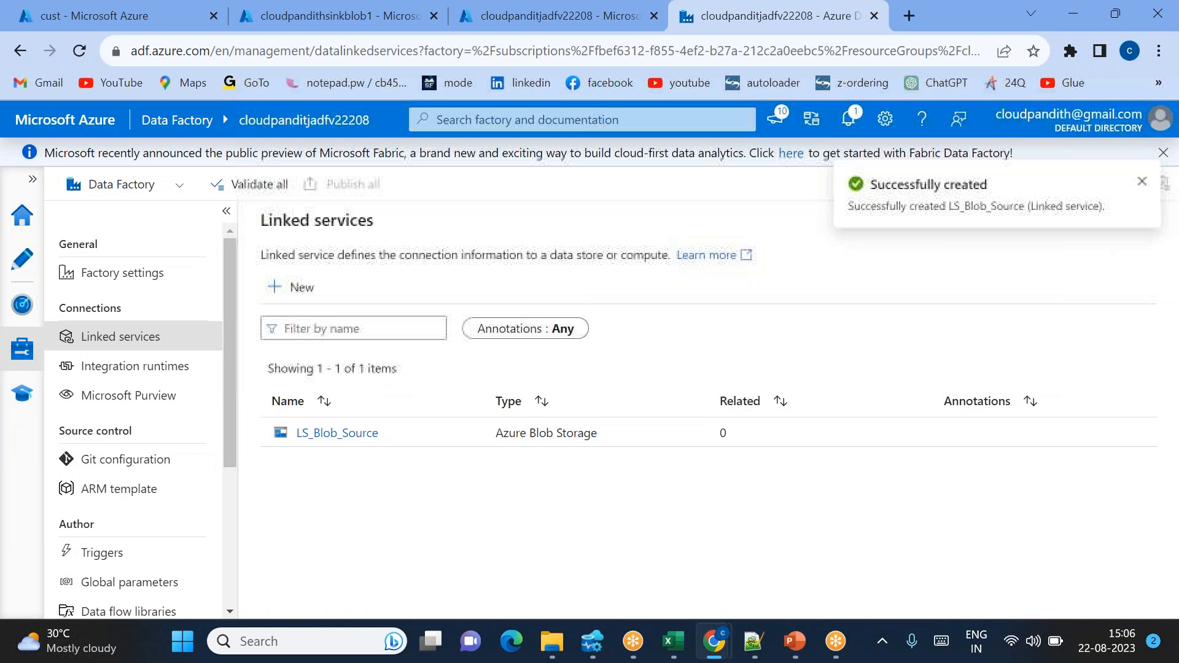
# Start a second Azure Blob Storage linked service and name it LS_Blob_Sink.
pyautogui.click(290, 286)
pyautogui.write('blob')
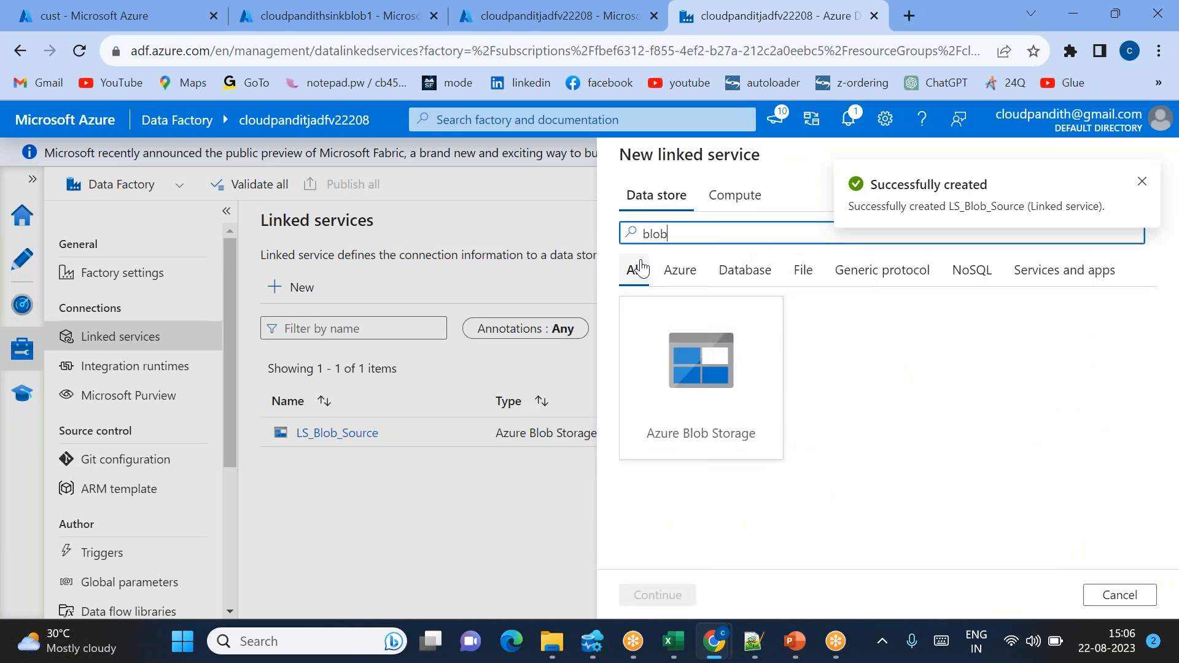
pyautogui.click(733, 367)
pyautogui.doubleClick(733, 366)
pyautogui.hotkey('ctrl', 'a')
pyautogui.write('LS_Blob_Sink')
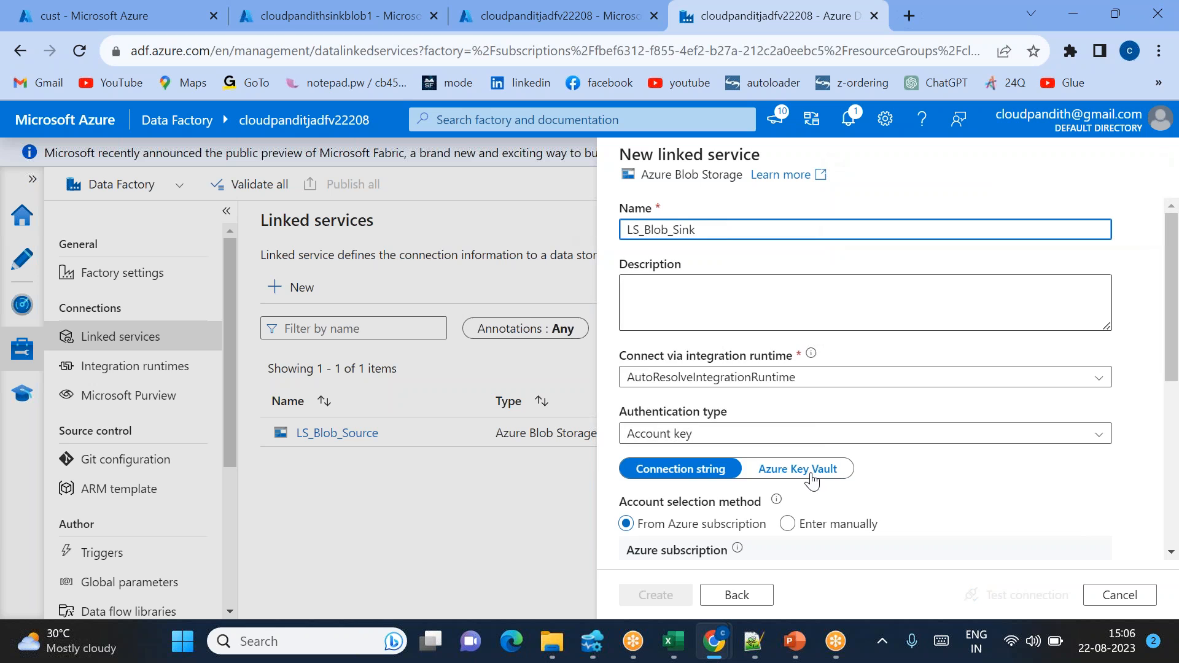
# Connect LS_Blob_Sink to the Pay-As-You-Go subscription and storage account cloudpandithsinkblob1, test the connection and create the linked service.
pyautogui.scroll(-4, 811, 479)
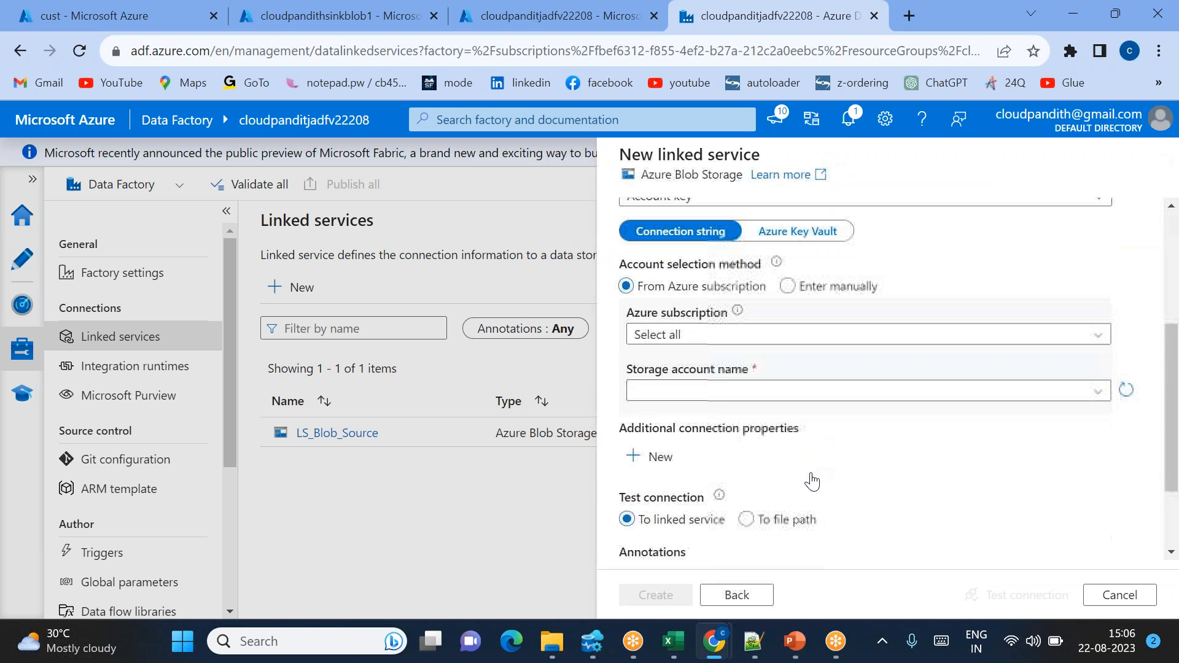
pyautogui.click(642, 337)
pyautogui.click(727, 380)
pyautogui.click(727, 387)
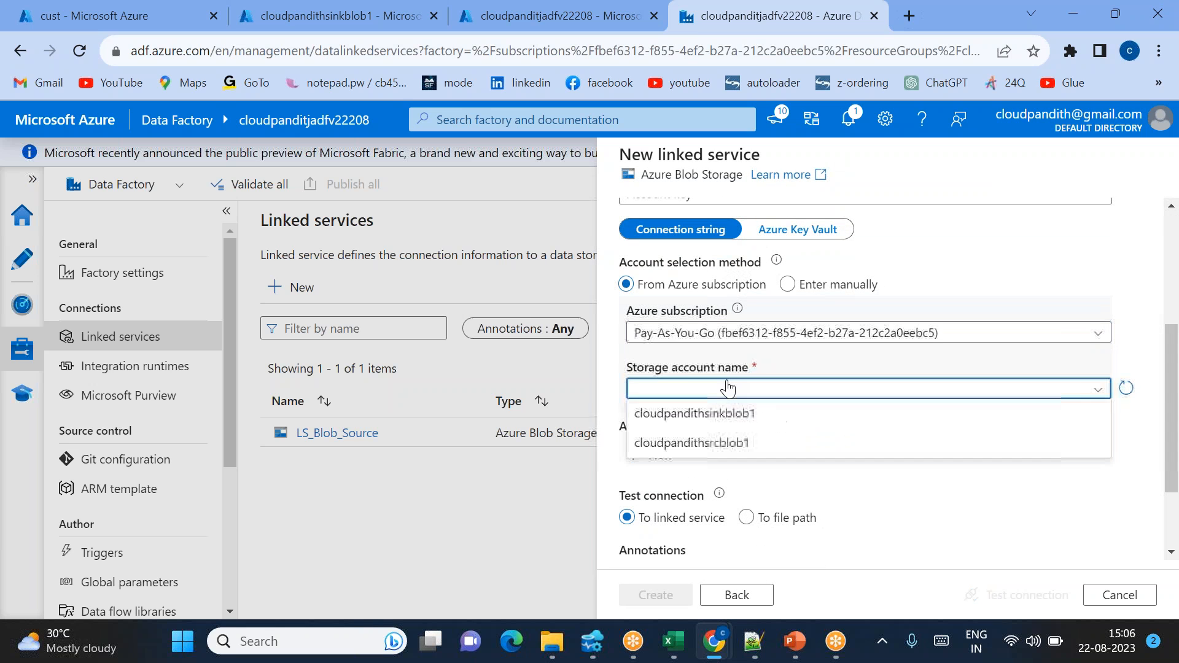
pyautogui.click(703, 416)
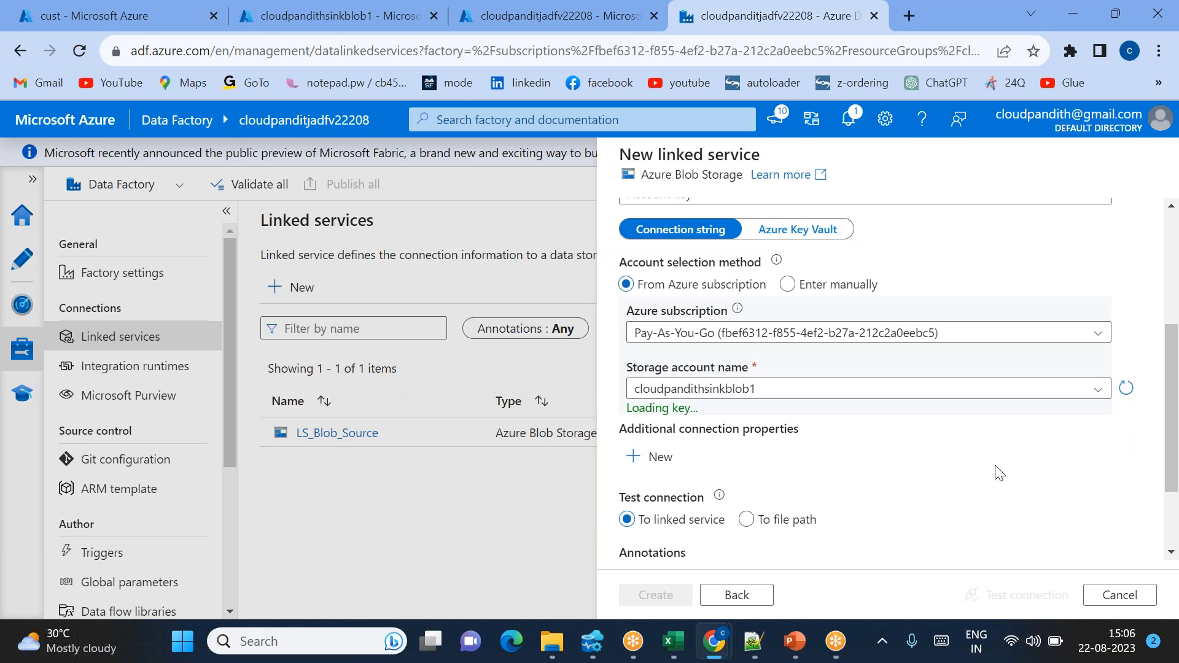
pyautogui.click(1016, 599)
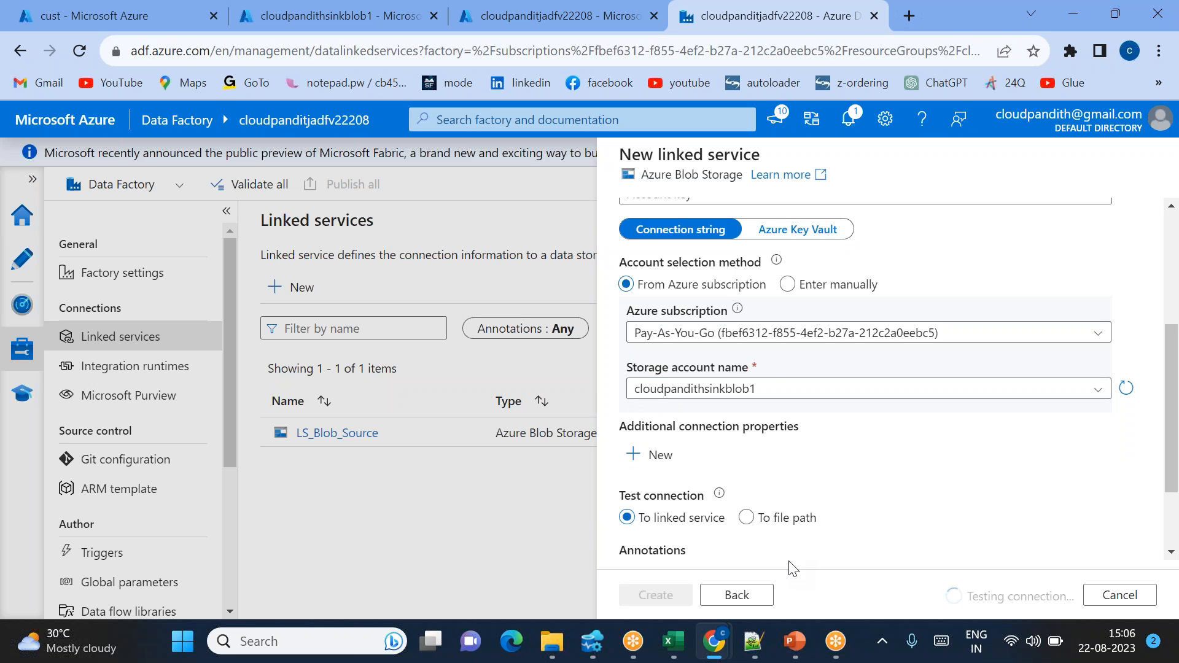
pyautogui.click(652, 599)
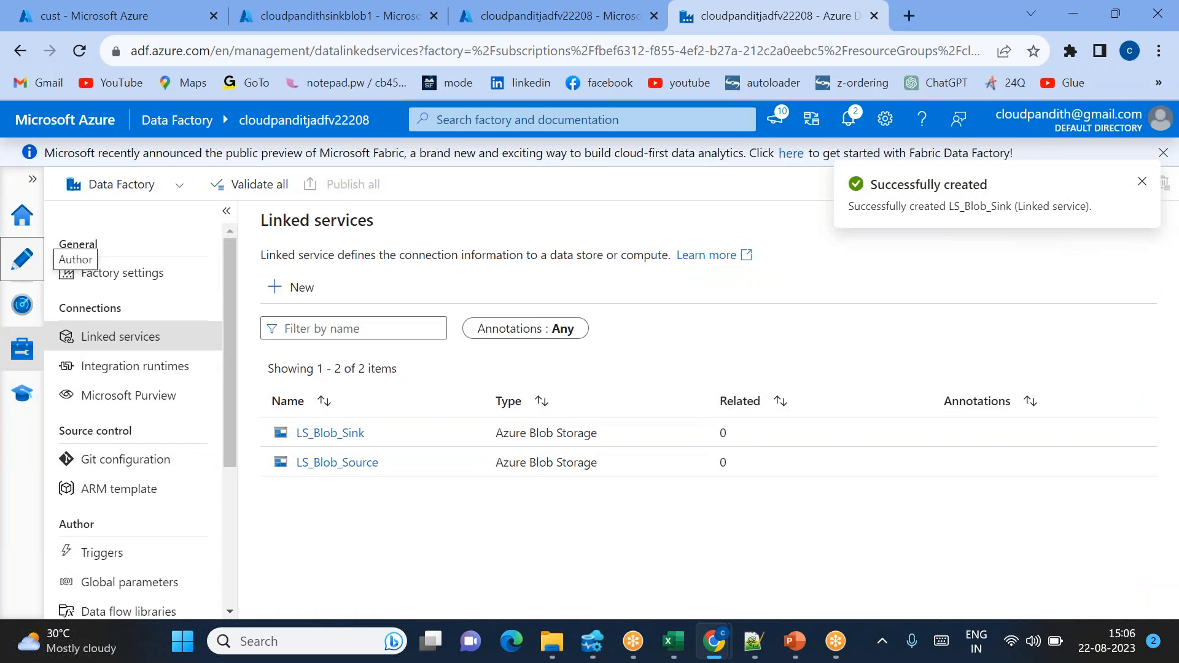
# Start a new Azure Blob Storage dataset in the factory's authoring area, using the DelimitedText format.
pyautogui.click(23, 258)
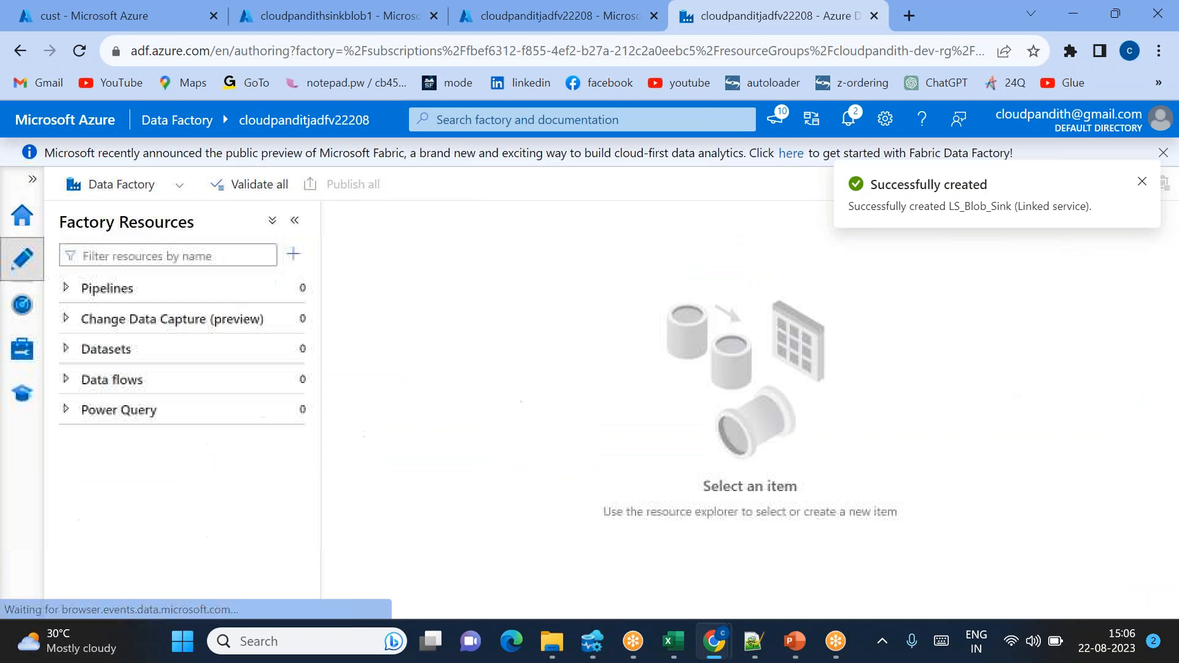
pyautogui.click(286, 350)
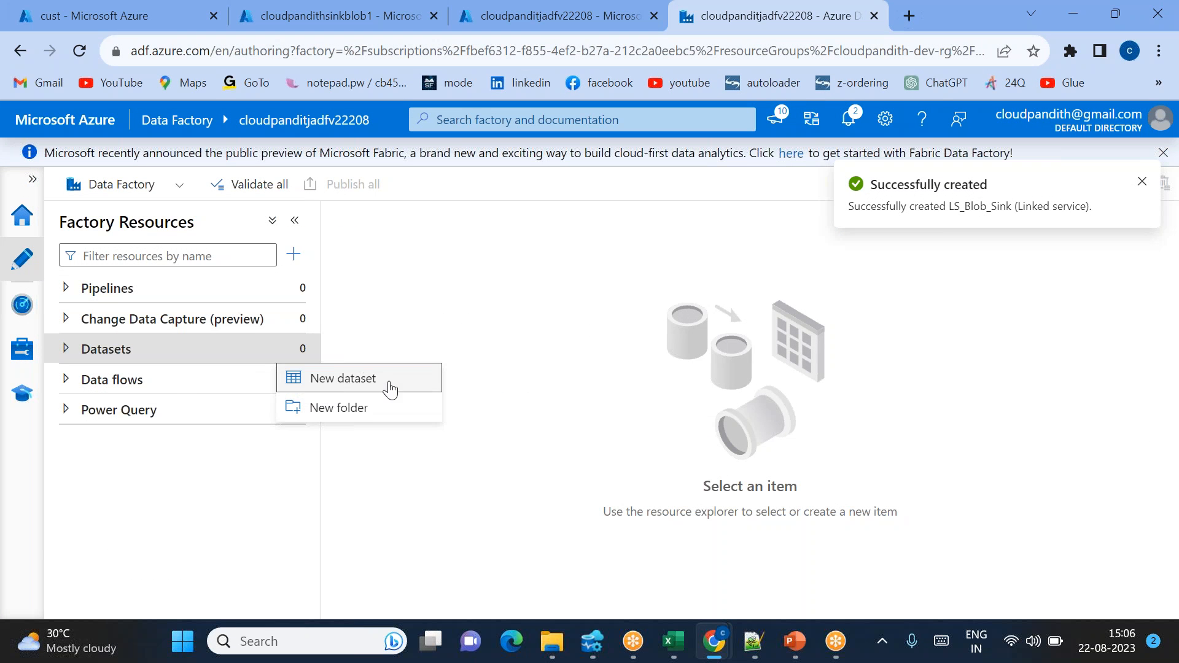
pyautogui.click(342, 379)
pyautogui.click(682, 264)
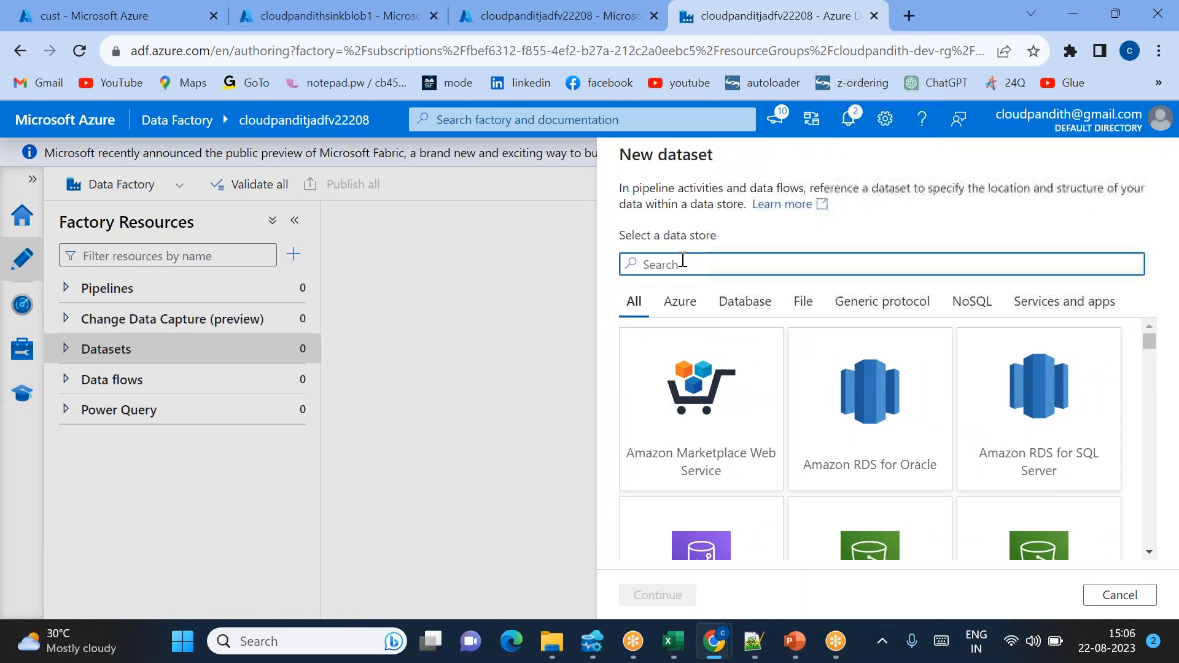
pyautogui.write('blob')
pyautogui.doubleClick(729, 465)
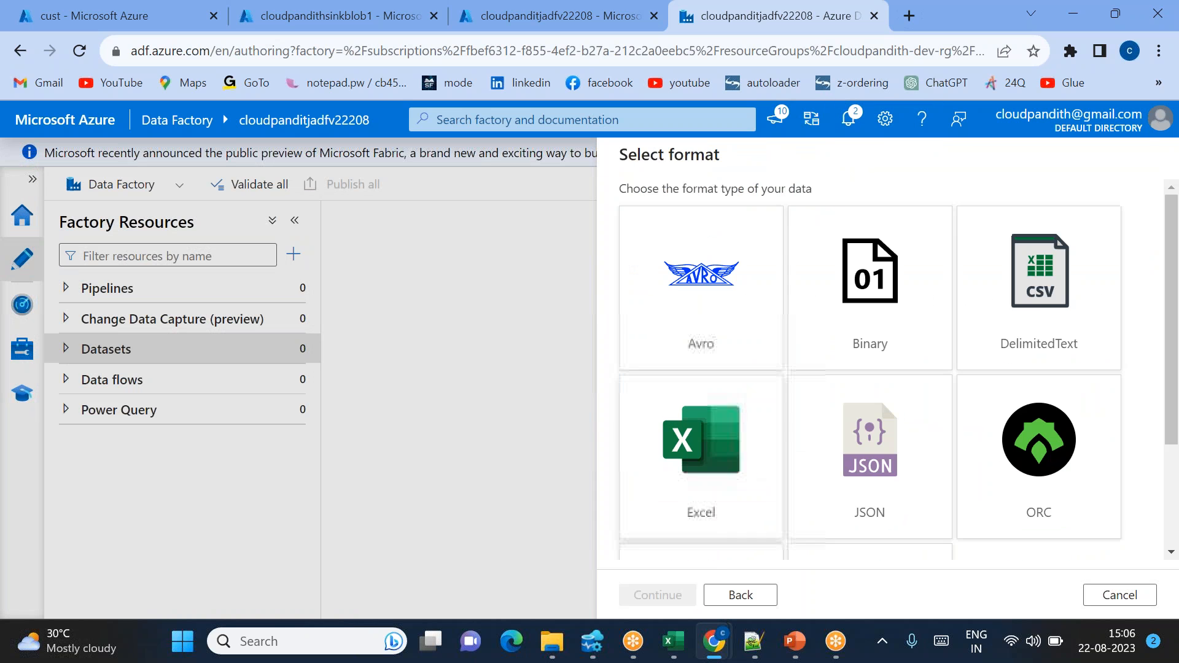
pyautogui.doubleClick(1043, 307)
# Name the dataset DS_Blob_Source, link it to LS_Blob_Source, set its file path to the cust container and create it.
pyautogui.click(735, 218)
pyautogui.hotkey('ctrl', 'a')
pyautogui.press('BackSpace')
pyautogui.write('DS_B')
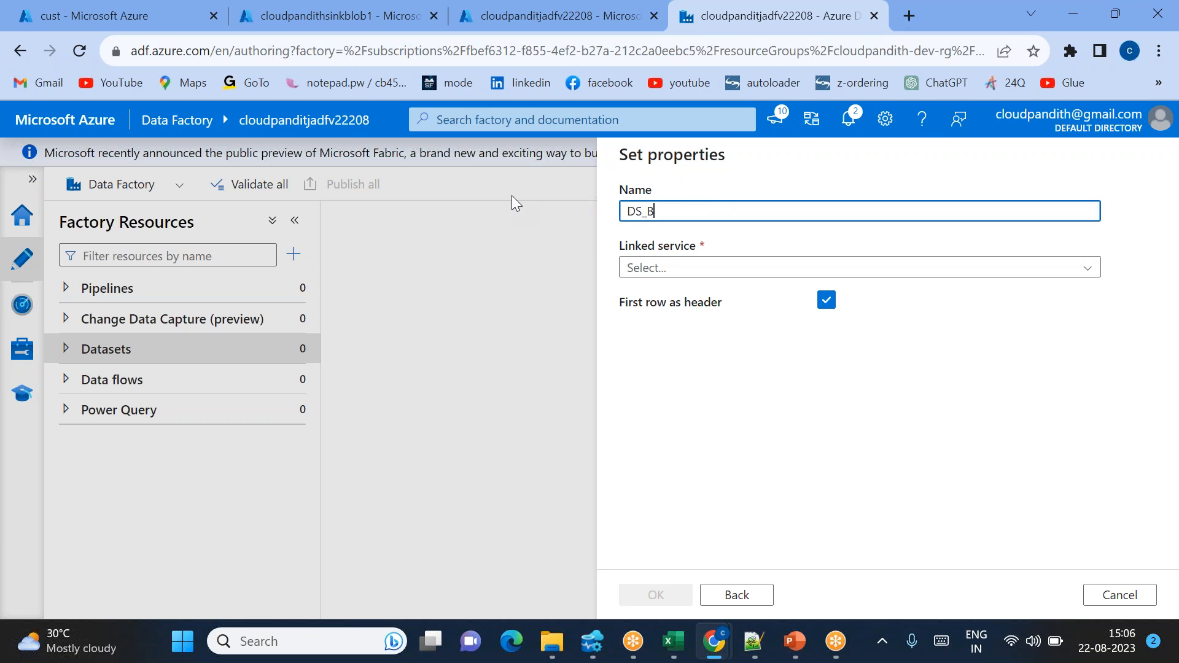
pyautogui.write('lob_Source')
pyautogui.click(711, 270)
pyautogui.click(708, 348)
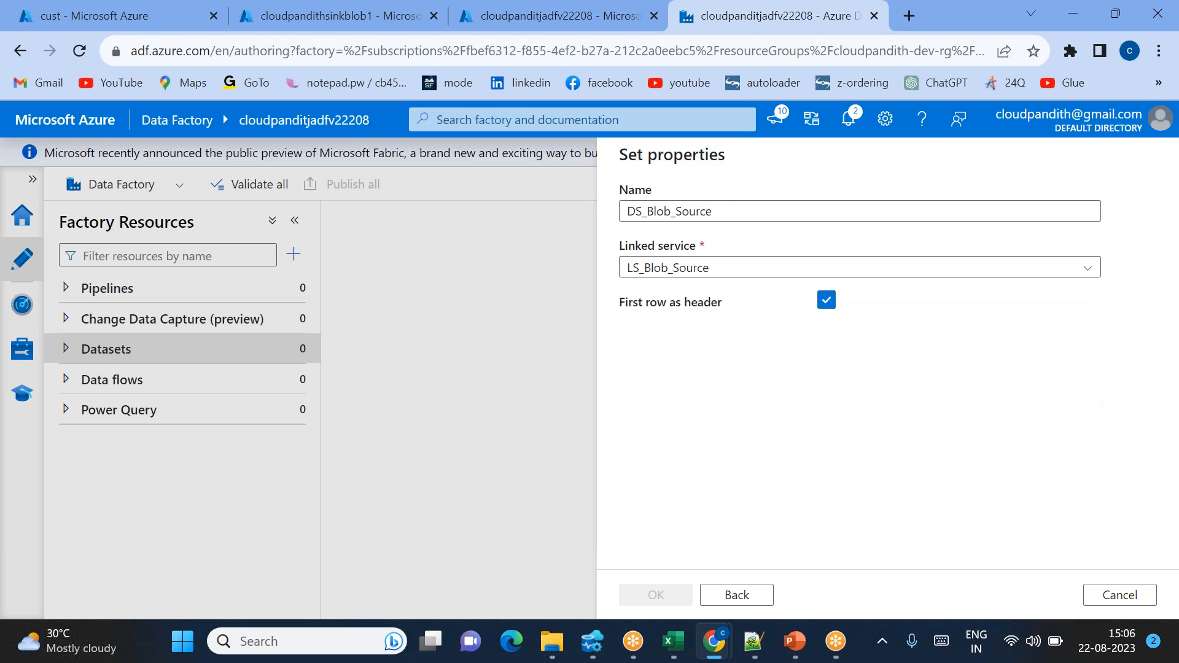
pyautogui.click(1114, 322)
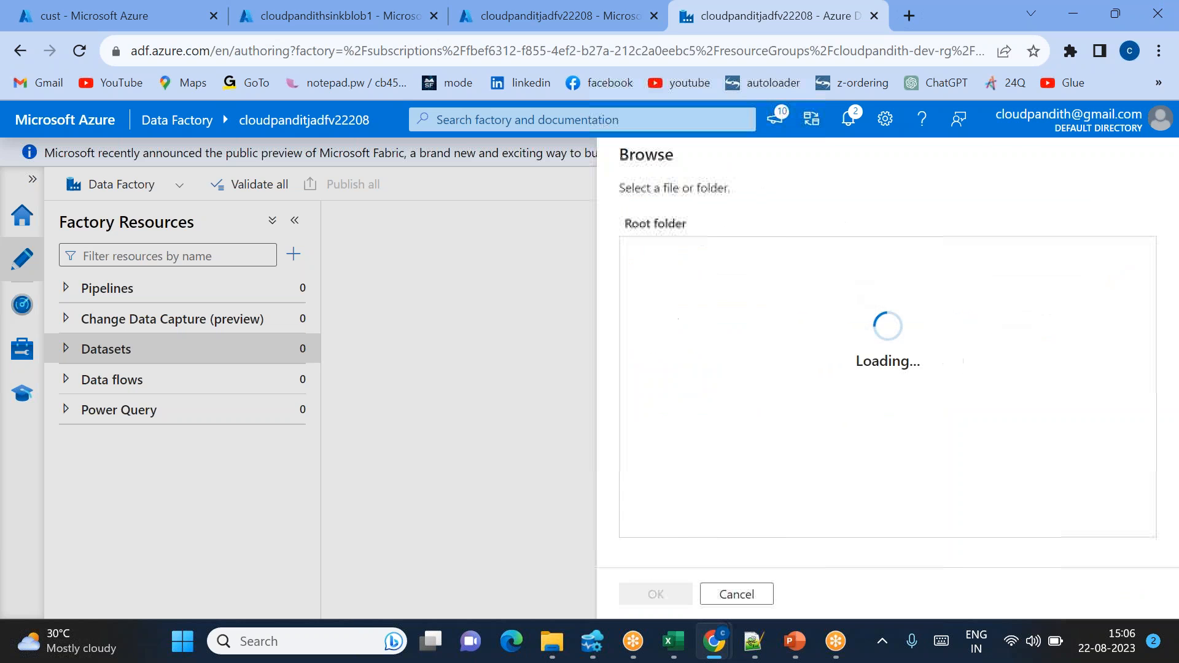
pyautogui.click(658, 254)
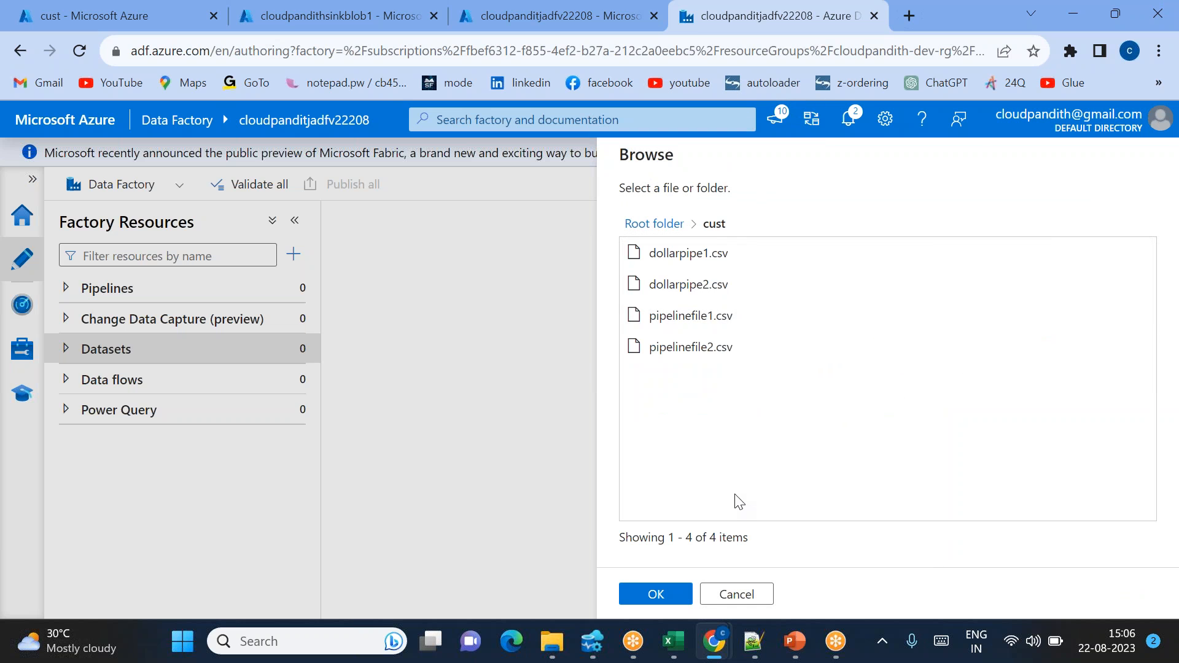
pyautogui.click(656, 594)
pyautogui.click(657, 595)
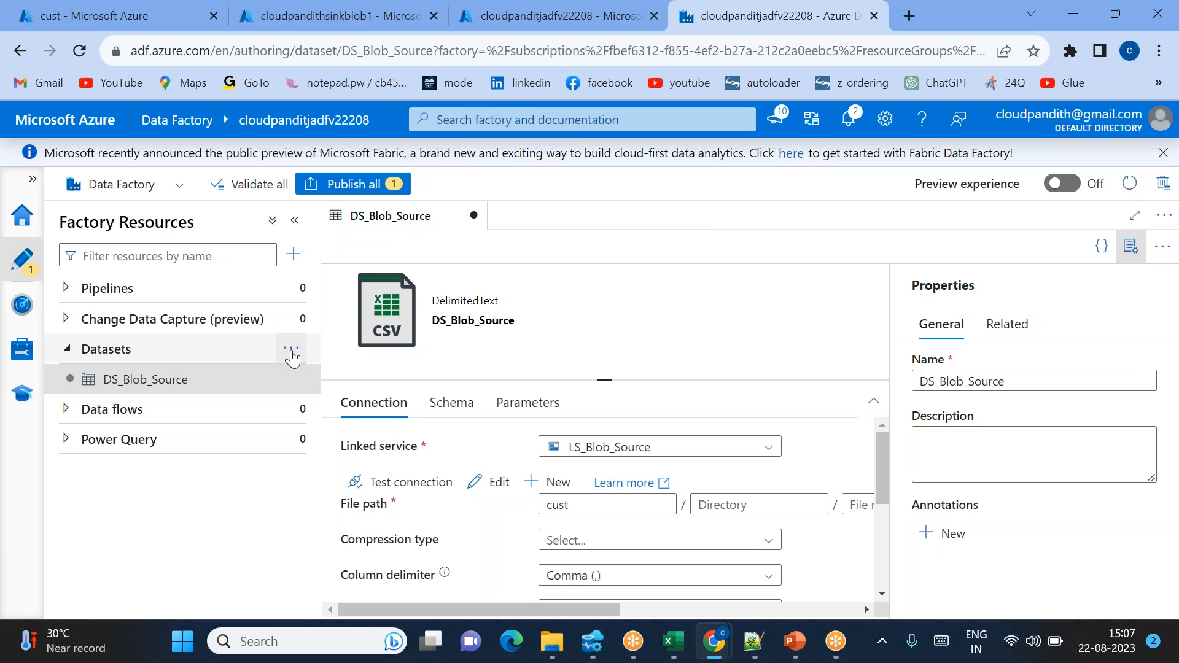
# Start a second Azure Blob Storage dataset in DelimitedText format.
pyautogui.click(291, 351)
pyautogui.click(359, 380)
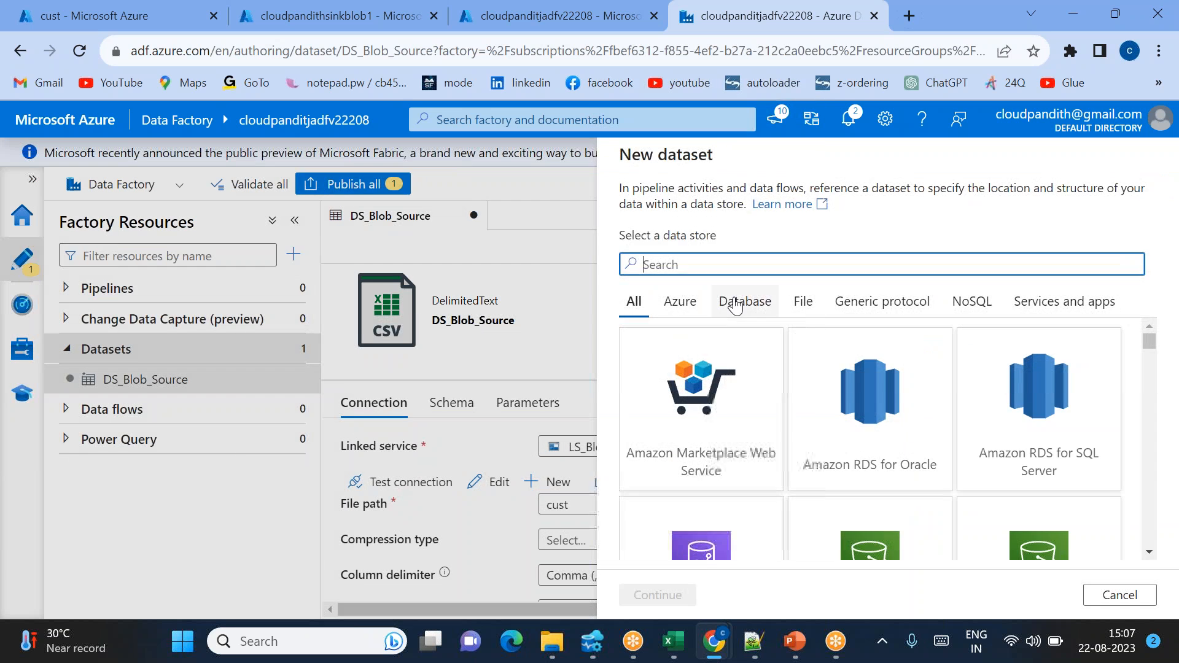
pyautogui.write('blob')
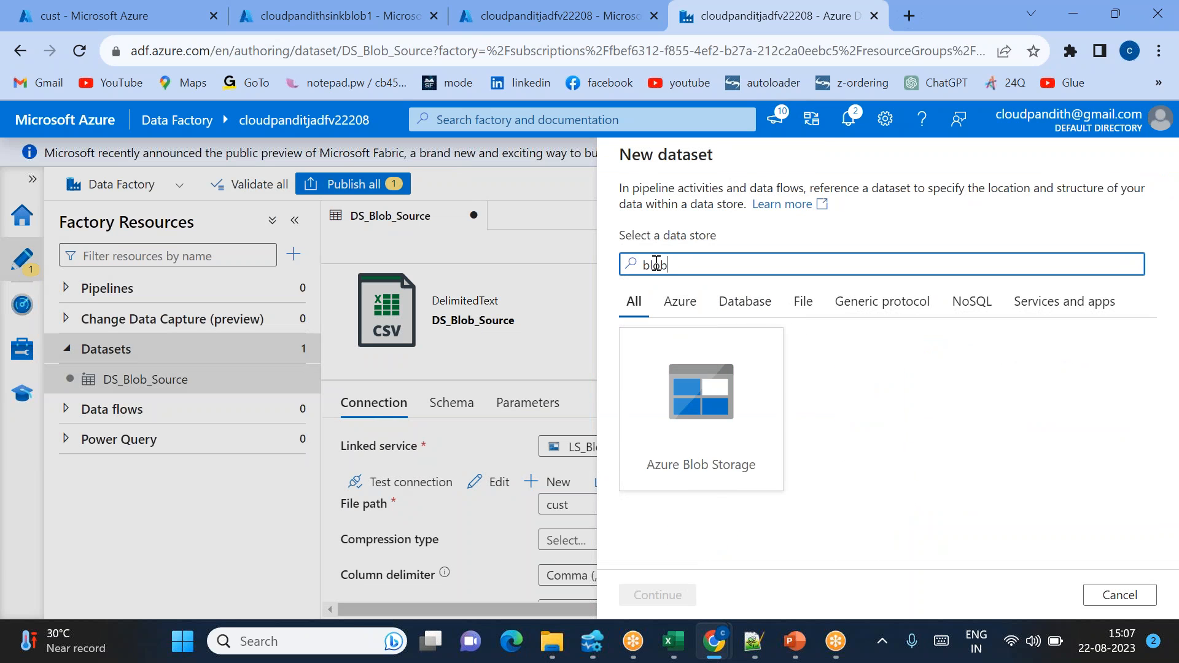
pyautogui.doubleClick(690, 399)
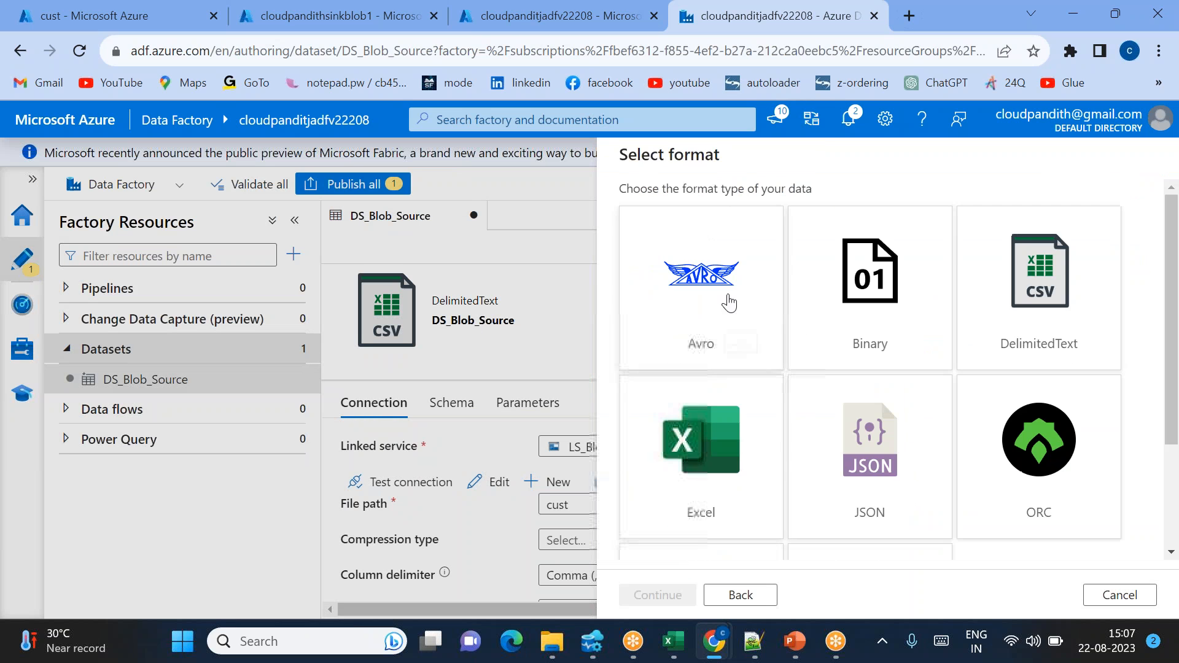
pyautogui.doubleClick(1088, 263)
# Name the dataset DS_Blob_Sink, link it to LS_Blob_Sink, set its file path to the custout container and create it.
pyautogui.doubleClick(721, 215)
pyautogui.write('DS_Blob_Sink')
pyautogui.click(694, 267)
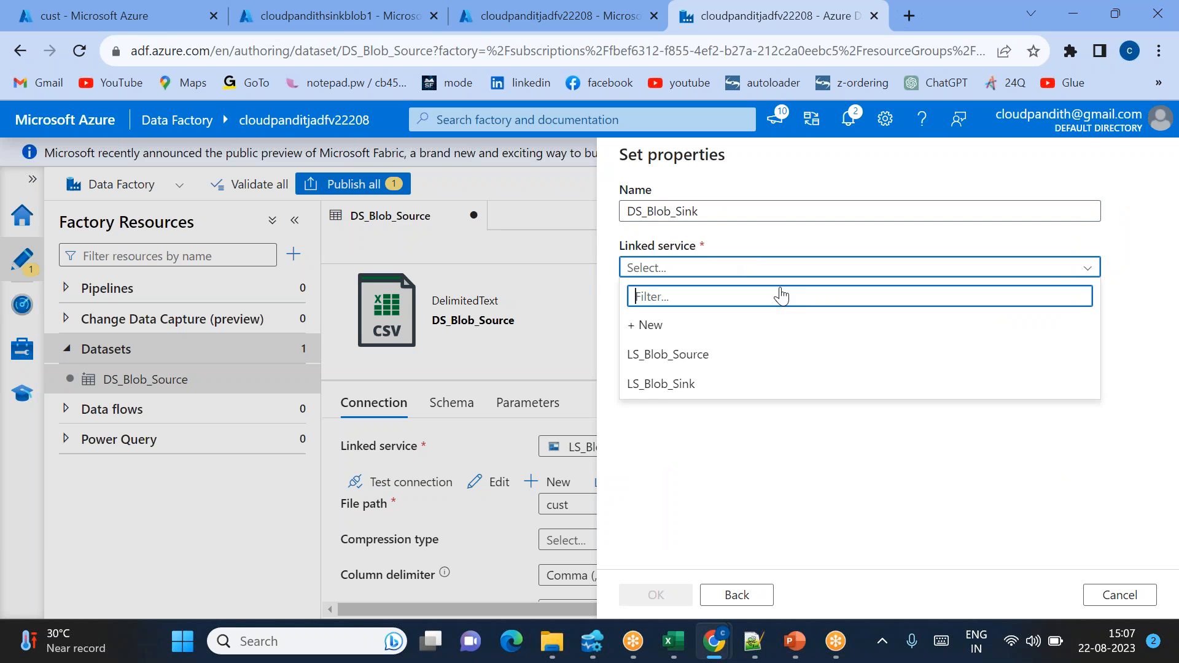
pyautogui.click(666, 387)
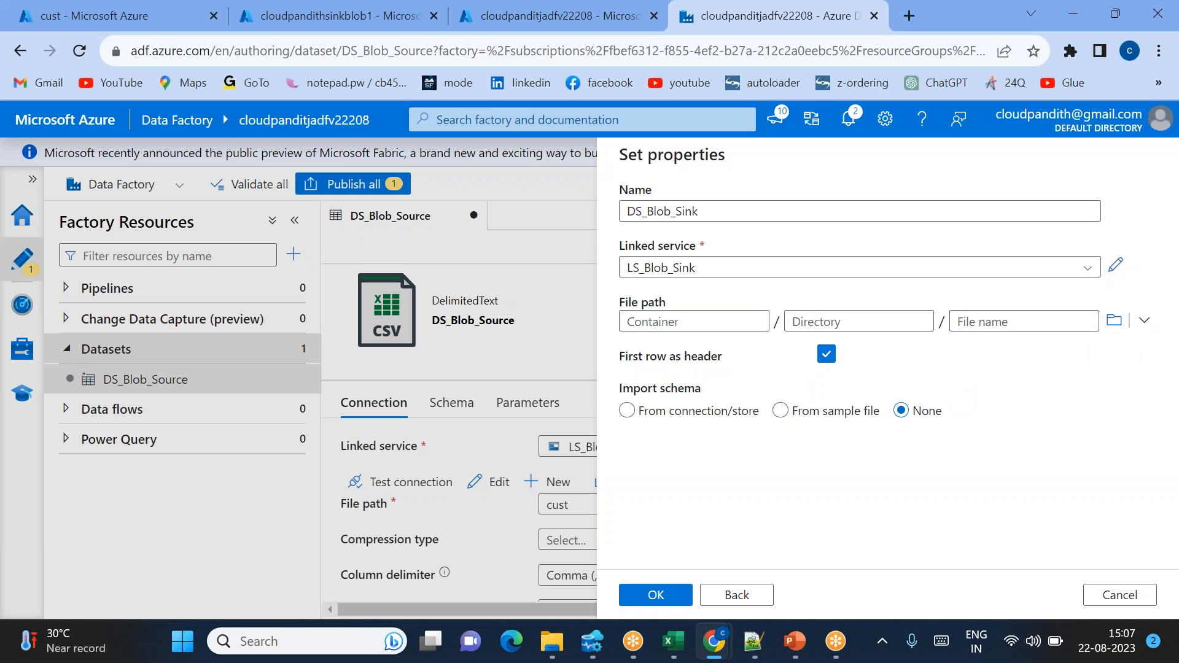
pyautogui.click(1117, 322)
pyautogui.click(669, 253)
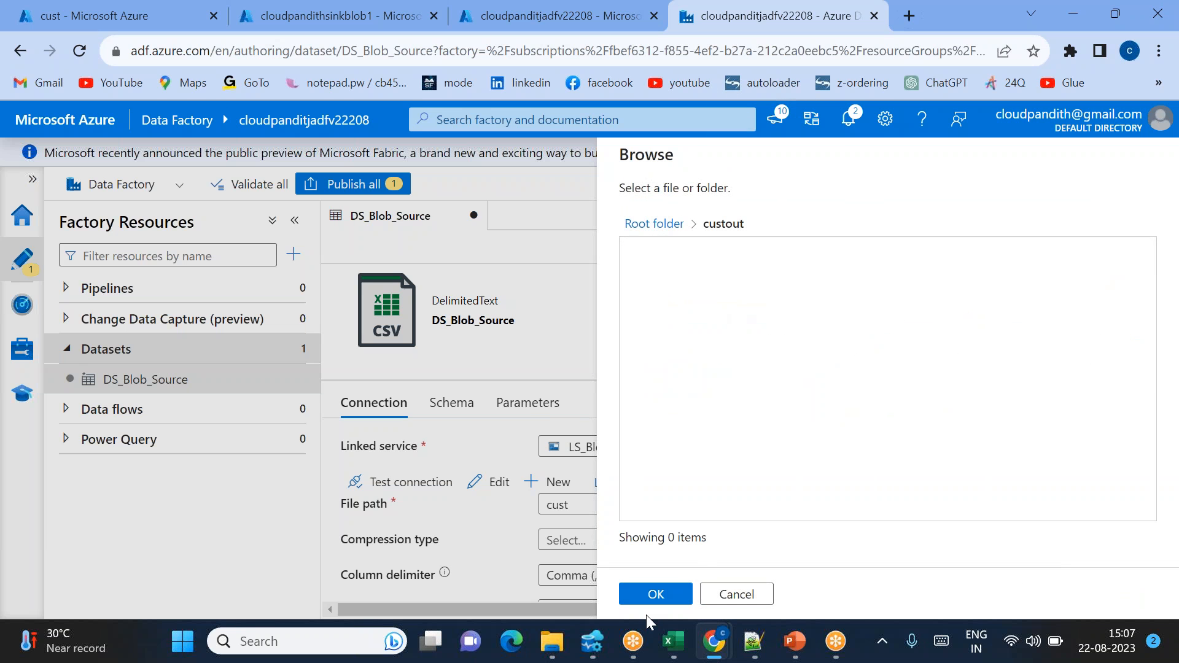
pyautogui.click(650, 597)
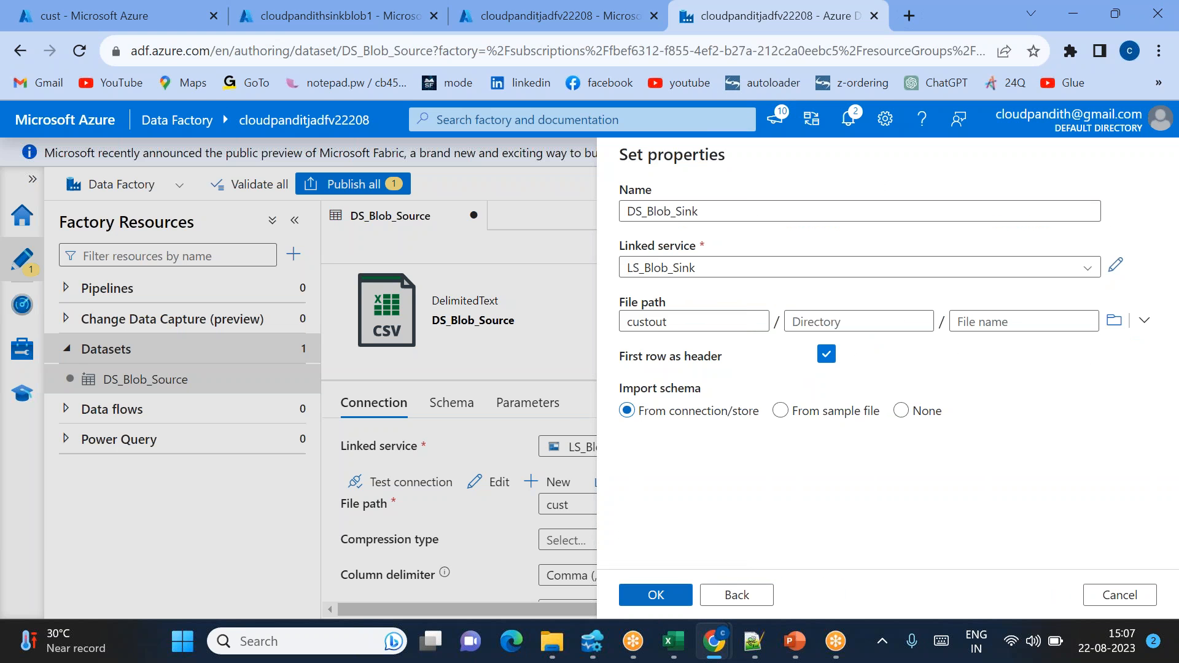
pyautogui.click(656, 595)
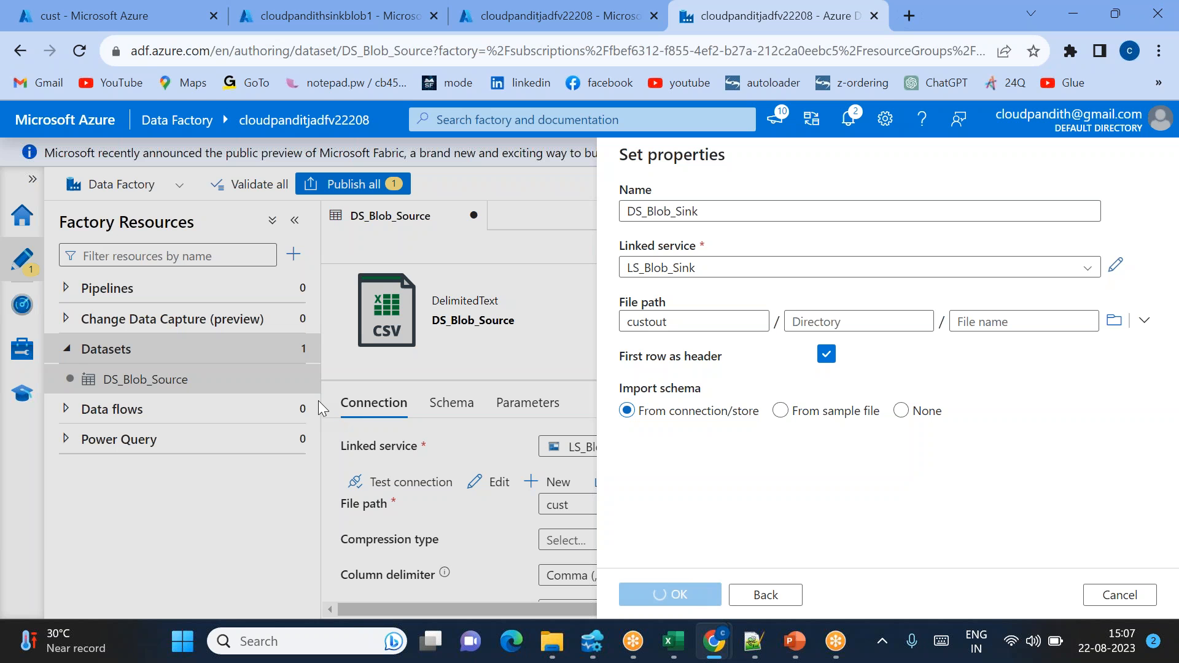
# Switch to the PowerPoint slide show, advance through the Hands-On Steps diagram and return to the data factory in the browser.
pyautogui.hotkey('alt', 'Tab')
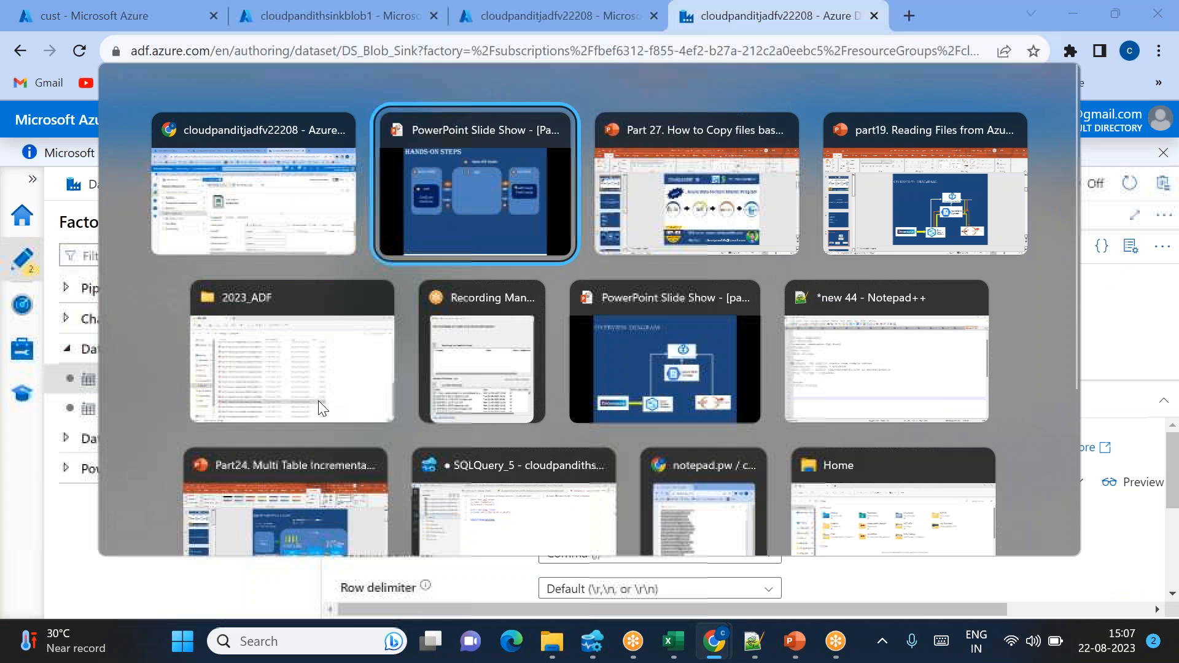
pyautogui.press('Right')
pyautogui.press('Right')
pyautogui.press('Right')
pyautogui.press('Right')
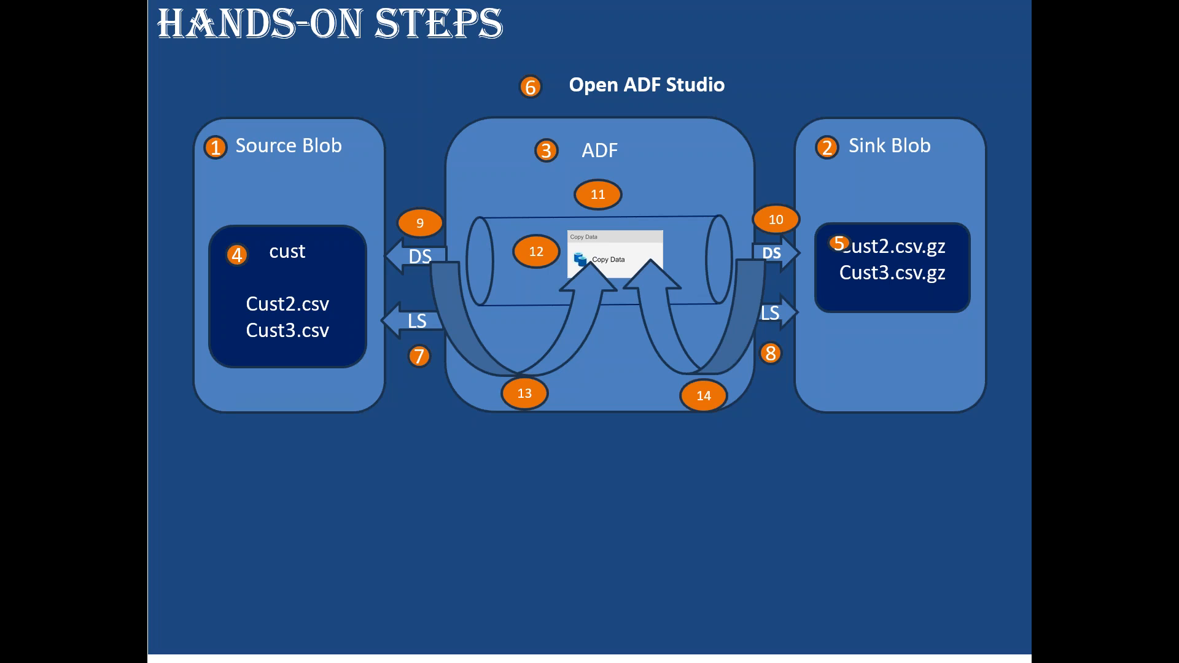
pyautogui.press('Right')
pyautogui.hotkey('alt', 'Tab')
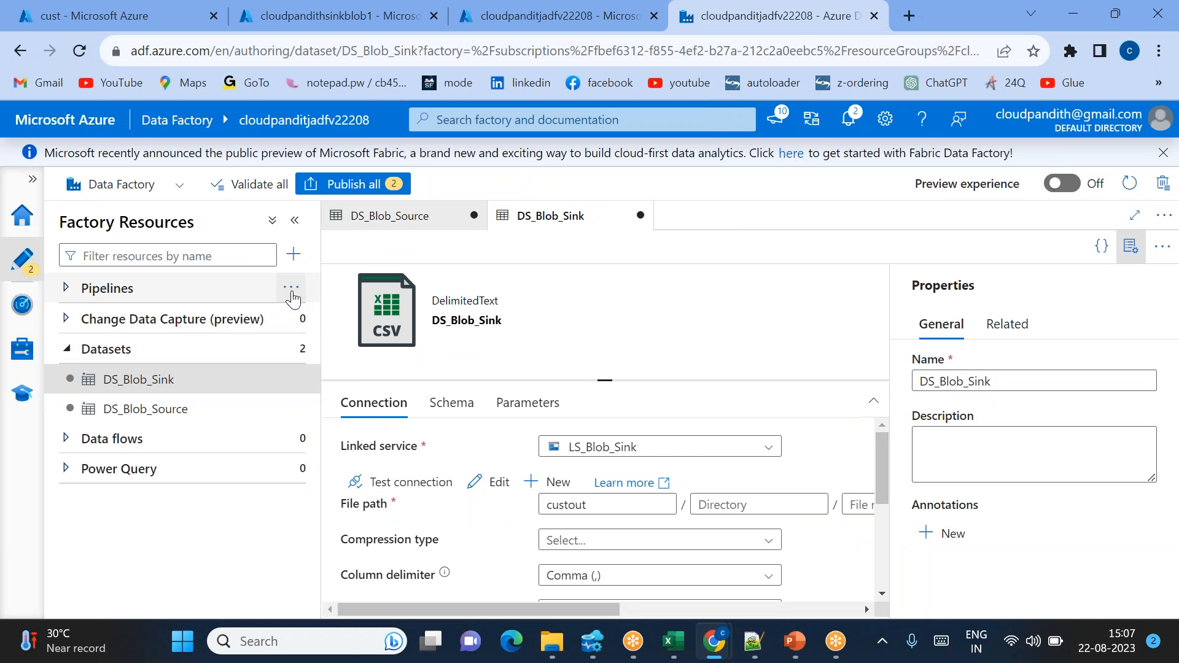
# Create a new pipeline, name it pl_dataingestion and hide its properties.
pyautogui.click(291, 288)
pyautogui.click(344, 317)
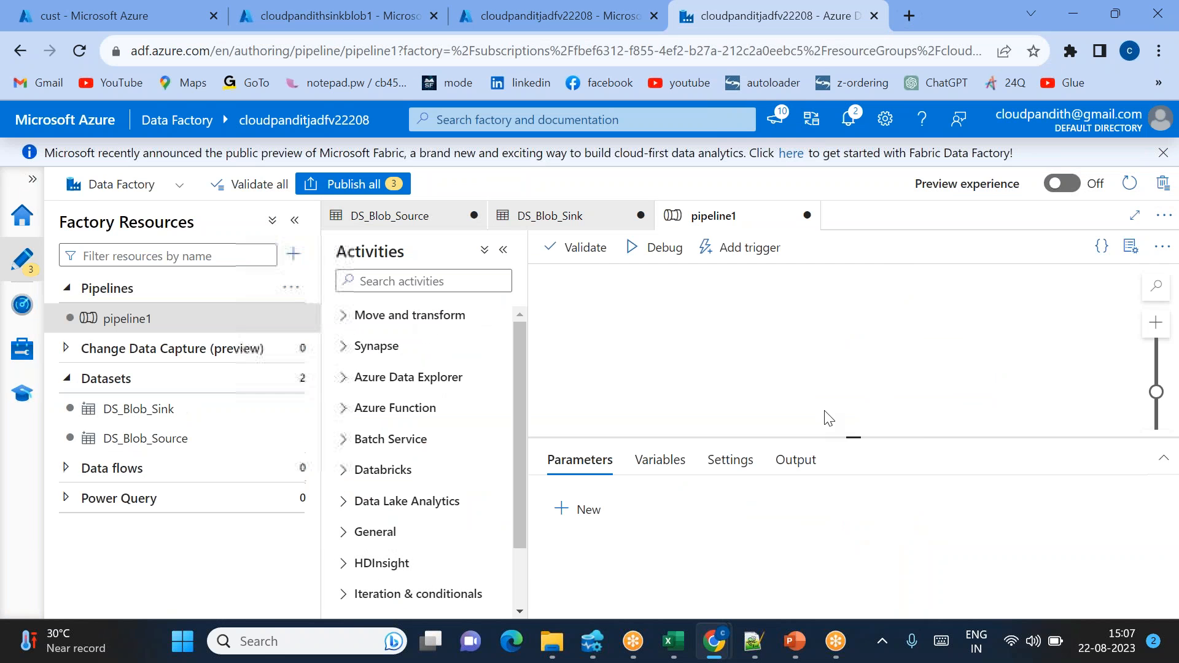
pyautogui.click(995, 375)
pyautogui.hotkey('ctrl', 'a')
pyautogui.press('BackSpace')
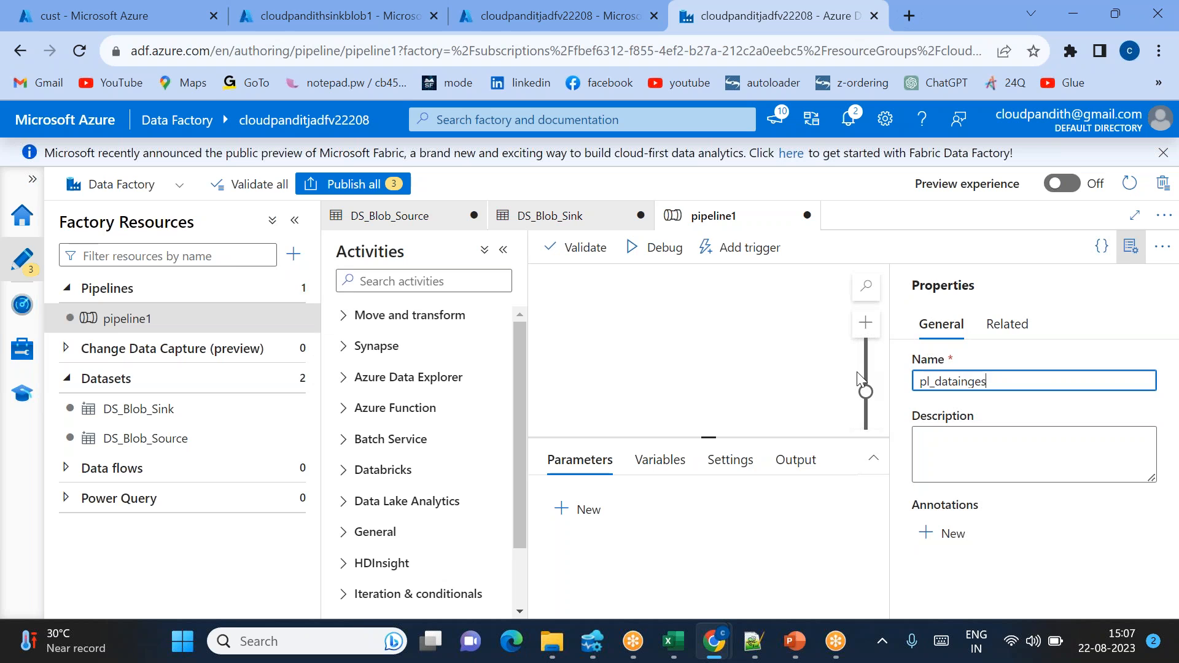
pyautogui.write('pl_dataingesto')
pyautogui.press('BackSpace')
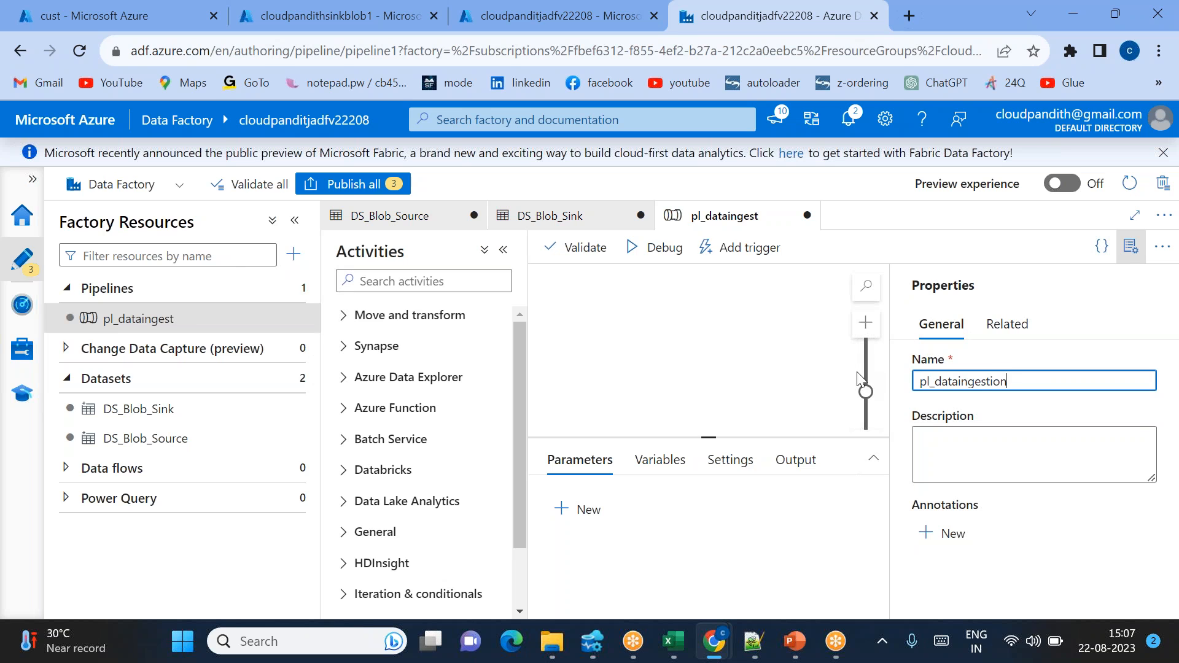
pyautogui.click(1130, 247)
# Find the Copy data activity and add it to the pl_dataingestion canvas.
pyautogui.click(413, 279)
pyautogui.write('cop')
pyautogui.moveTo(391, 346); pyautogui.dragTo(766, 326)
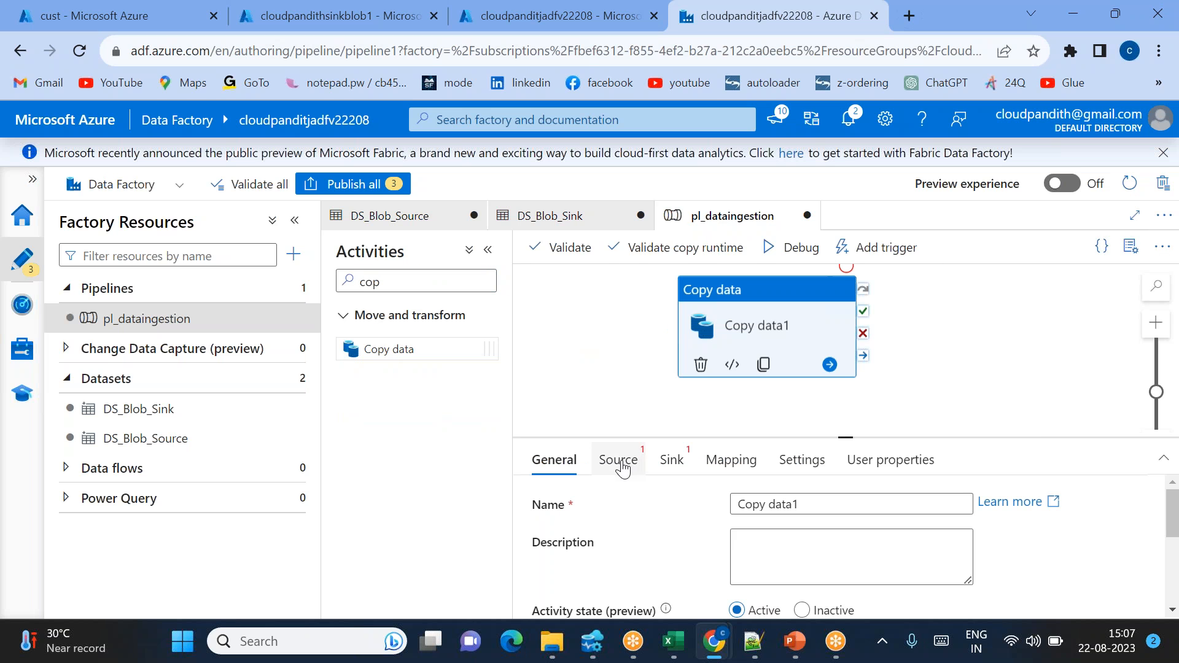
# Set the Copy data activity's source dataset to DS_Blob_Source and its sink dataset to DS_Blob_Sink.
pyautogui.click(620, 461)
pyautogui.click(781, 504)
pyautogui.click(798, 559)
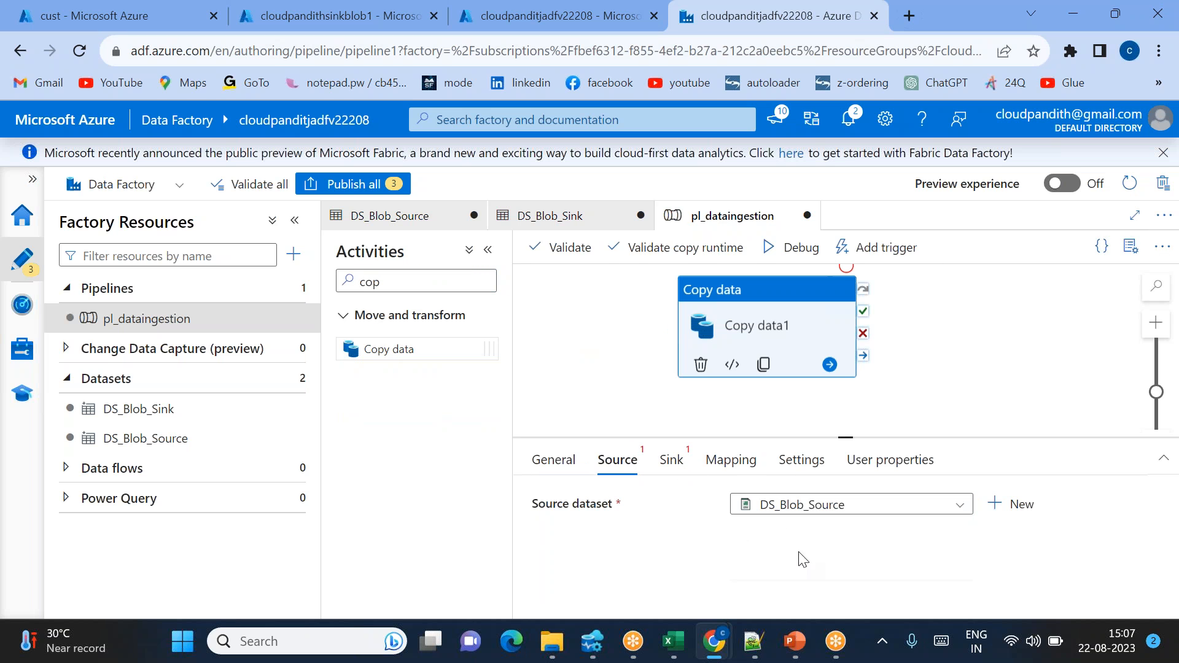
pyautogui.click(671, 459)
pyautogui.click(834, 503)
pyautogui.click(832, 532)
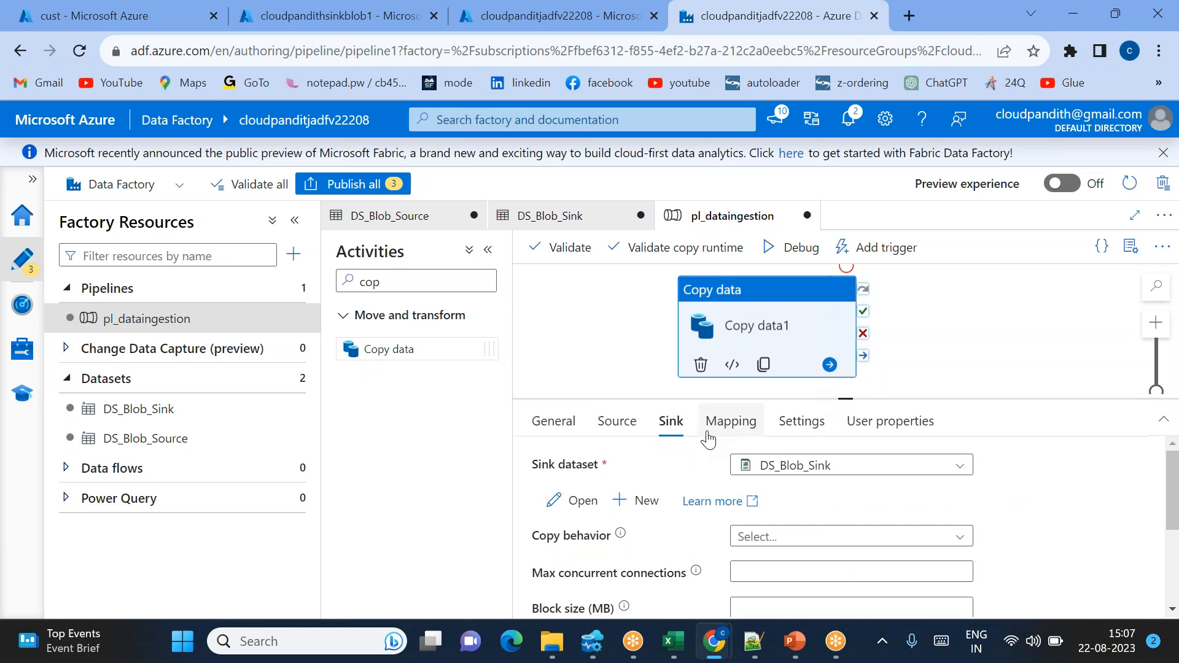
# Set the Copy data activity's source file path type to Wildcard file path.
pyautogui.click(619, 422)
pyautogui.scroll(-1, 798, 467)
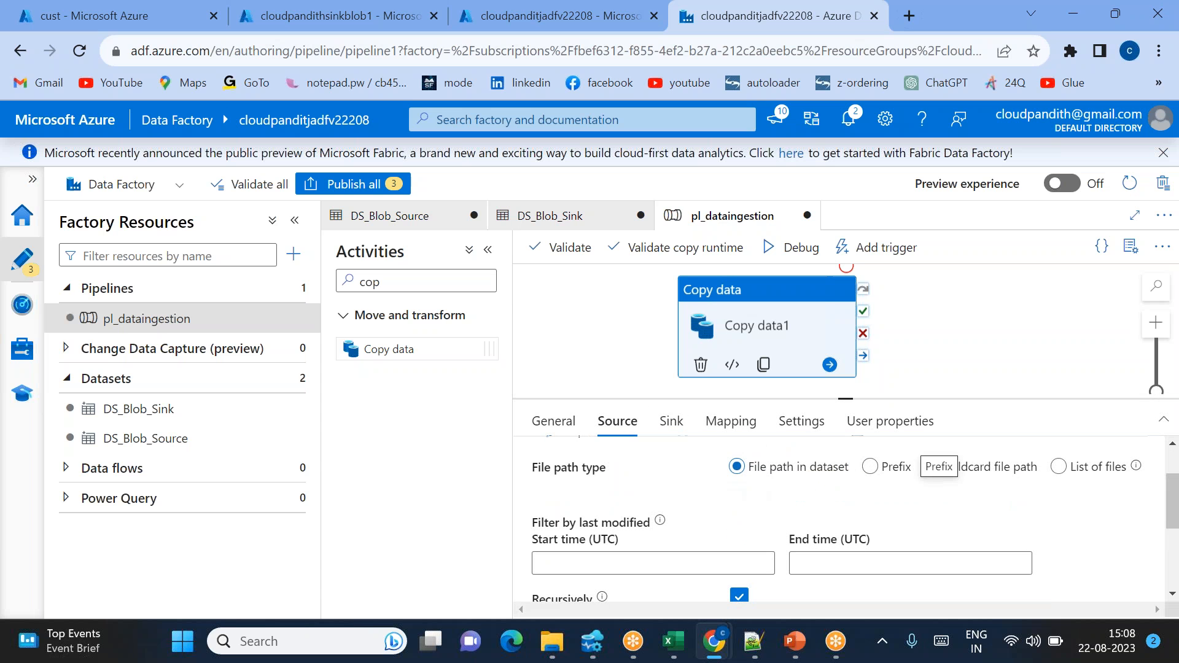
pyautogui.click(932, 468)
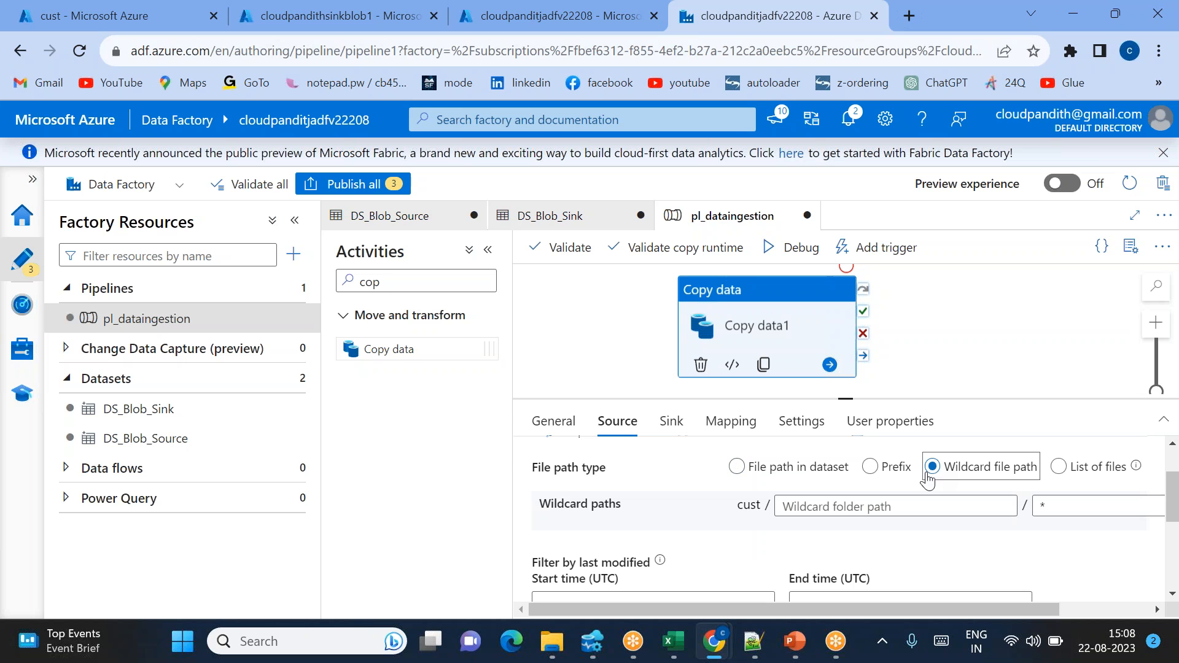
pyautogui.scroll(-1, 837, 506)
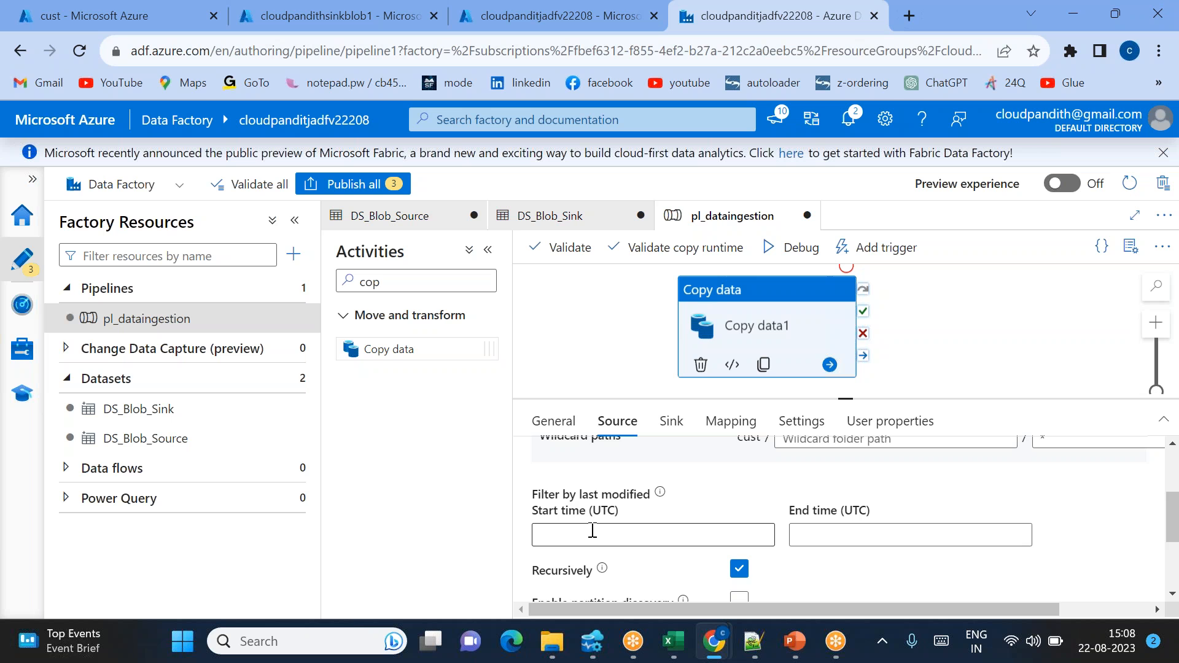
# Switch to the cust container in the Azure portal, start a blob upload and browse to the cloudpandith-datasets CEL-SCD1 folder.
pyautogui.click(92, 15)
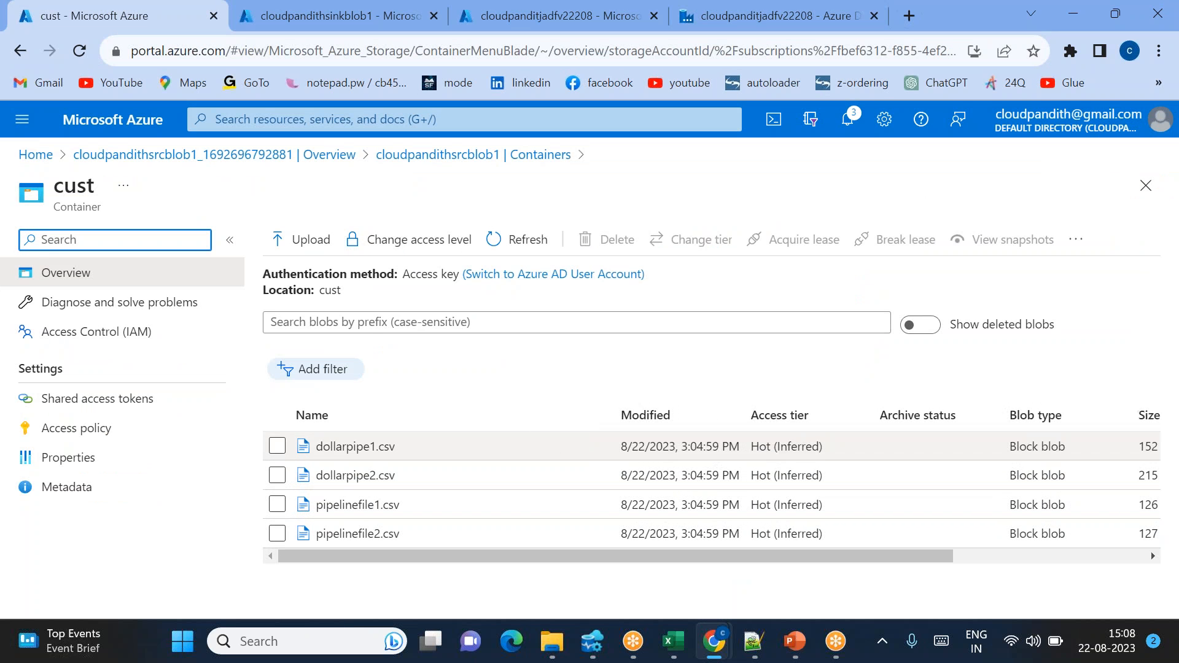
pyautogui.click(315, 247)
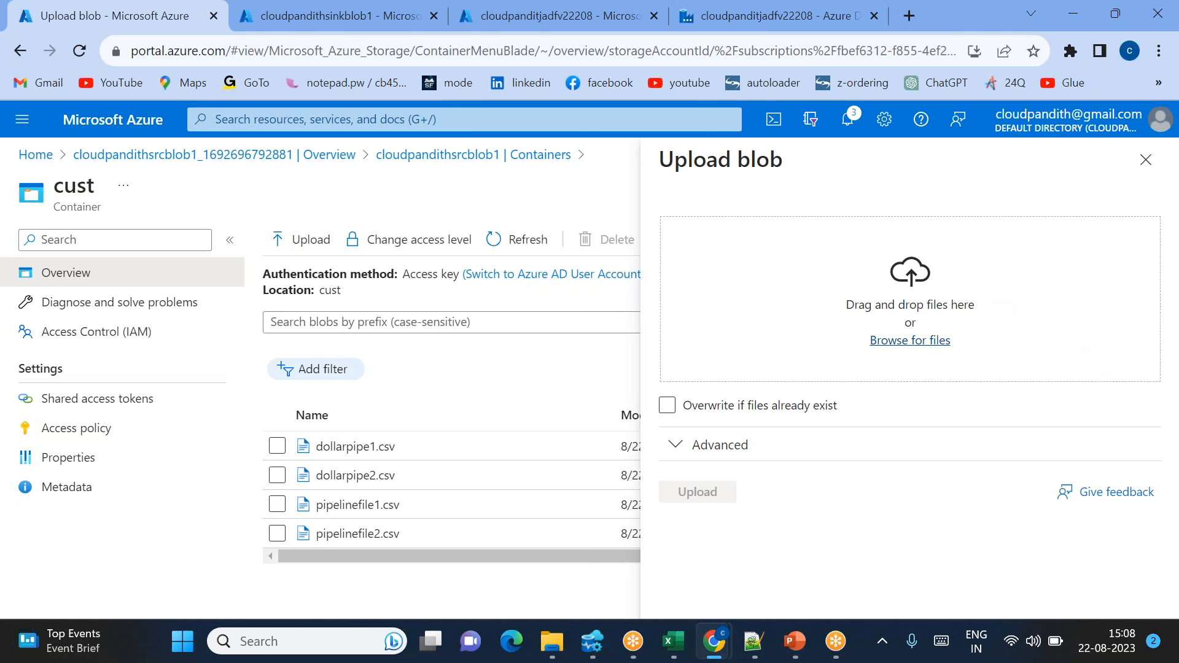
pyautogui.click(910, 341)
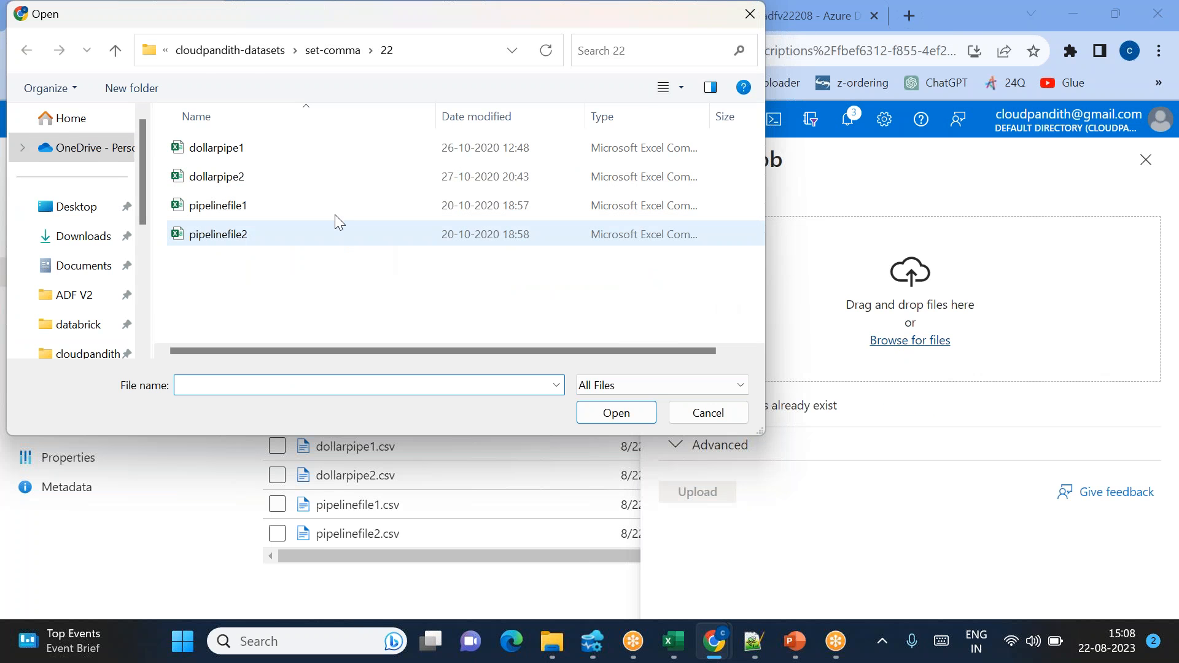
pyautogui.click(250, 60)
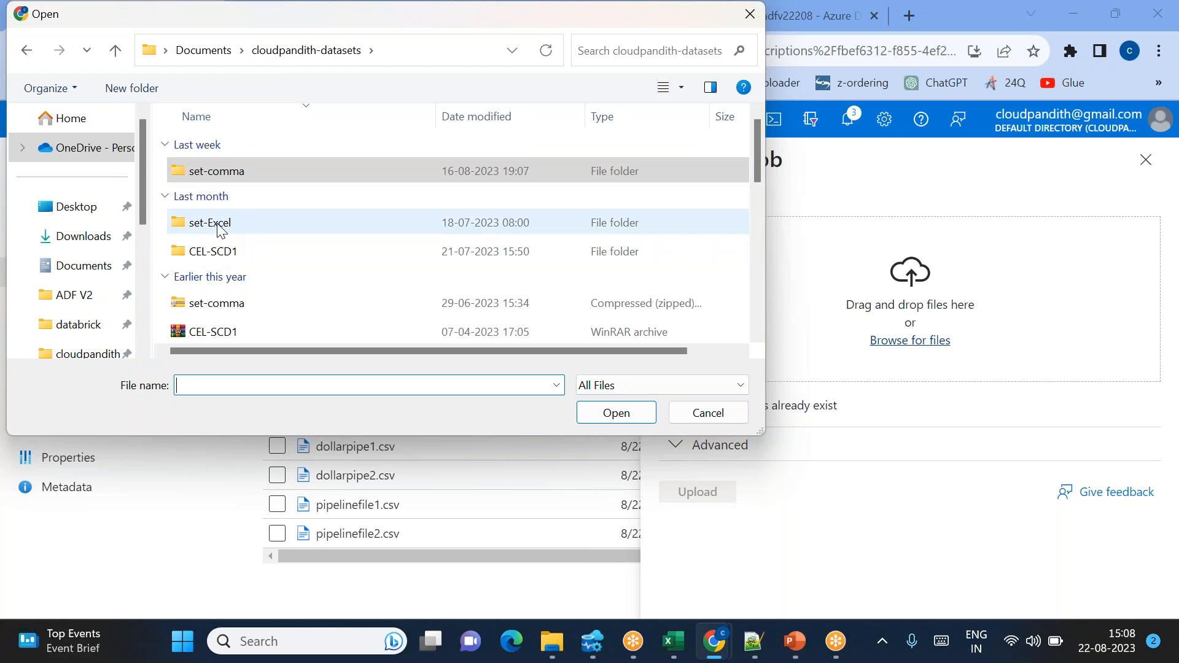
pyautogui.click(239, 255)
pyautogui.doubleClick(240, 255)
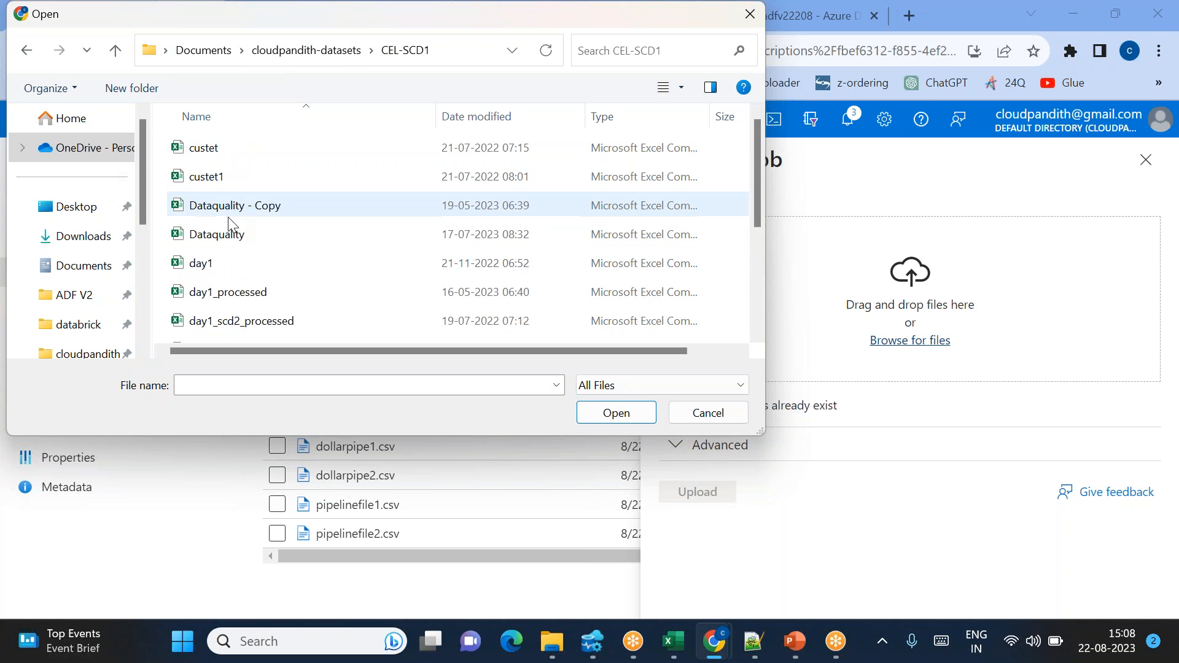
# Upload the Dataquality, day1 and day1_processed CSV files to the cust container and close the upload pane.
pyautogui.click(234, 231)
pyautogui.keyDown('ctrl'); pyautogui.click(211, 266); pyautogui.keyUp('ctrl')
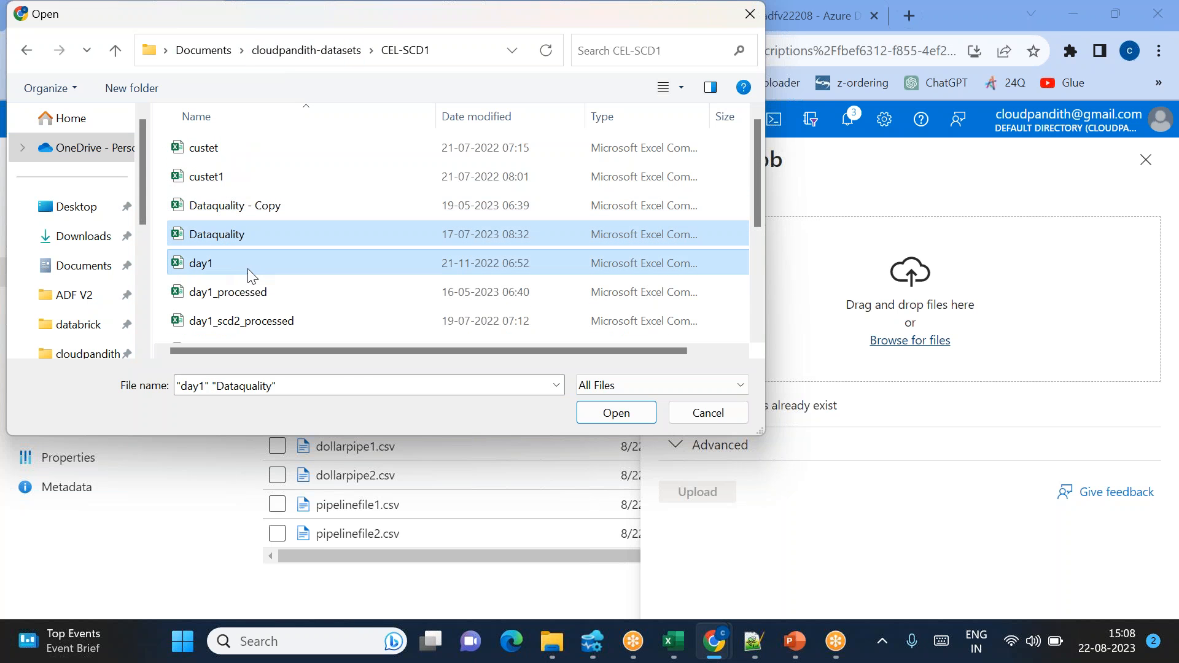
pyautogui.keyDown('ctrl'); pyautogui.click(261, 295); pyautogui.keyUp('ctrl')
pyautogui.click(596, 413)
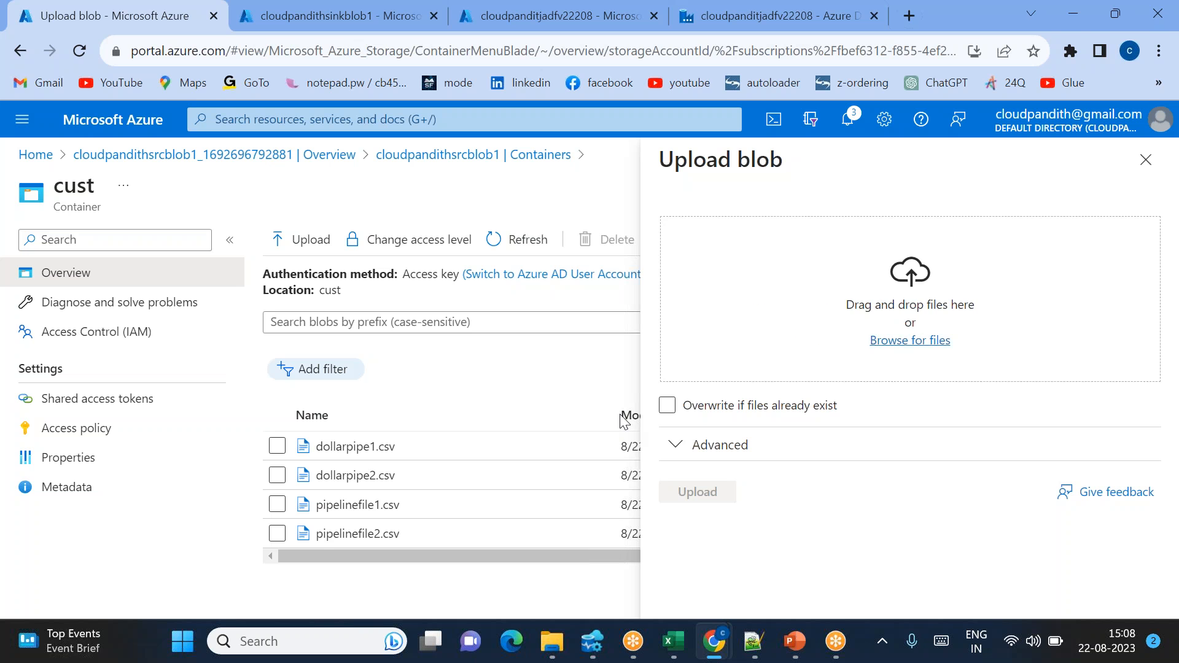
pyautogui.click(700, 493)
pyautogui.scroll(-1, 796, 484)
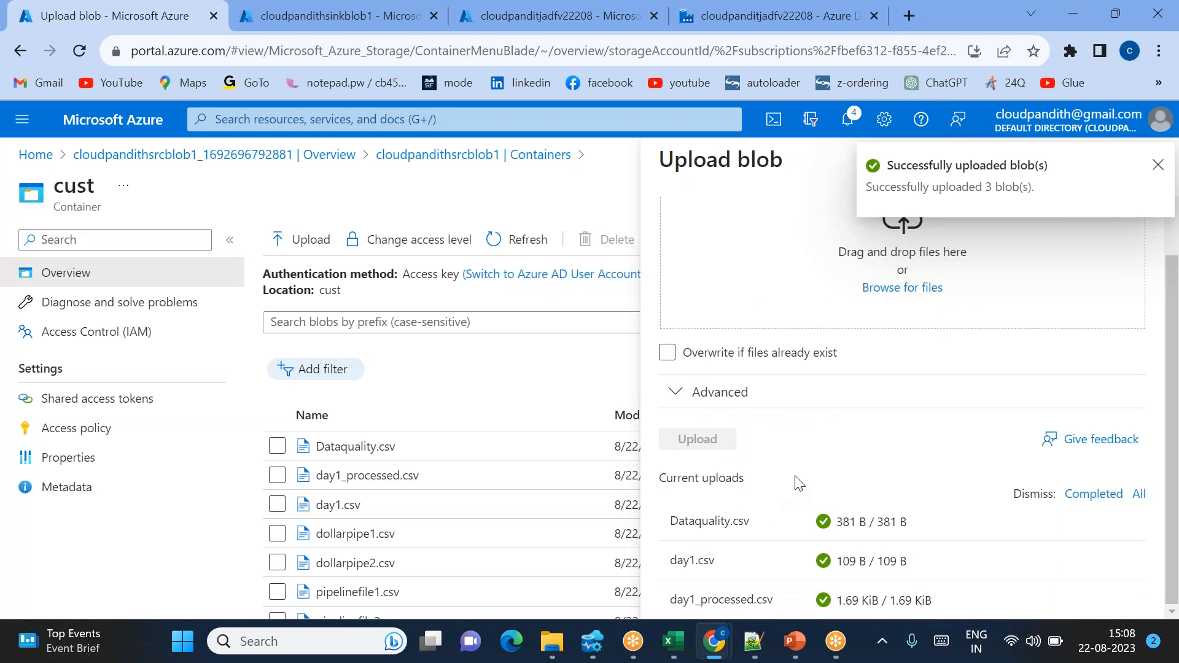
pyautogui.click(809, 27)
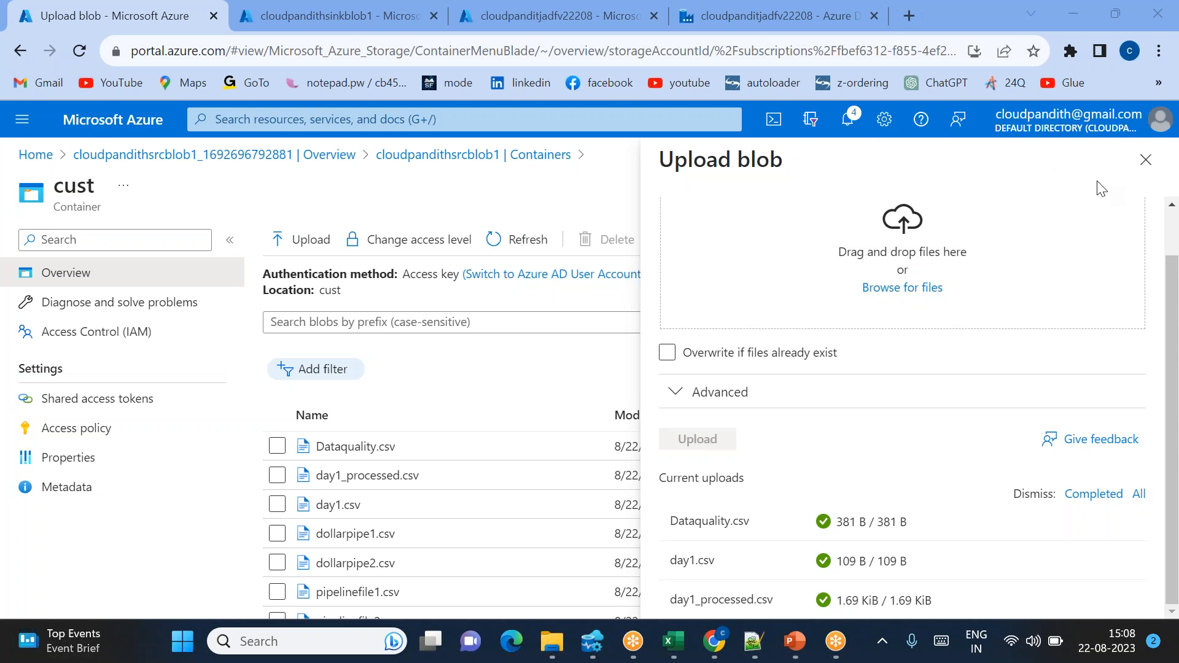
pyautogui.click(1146, 161)
pyautogui.click(1145, 159)
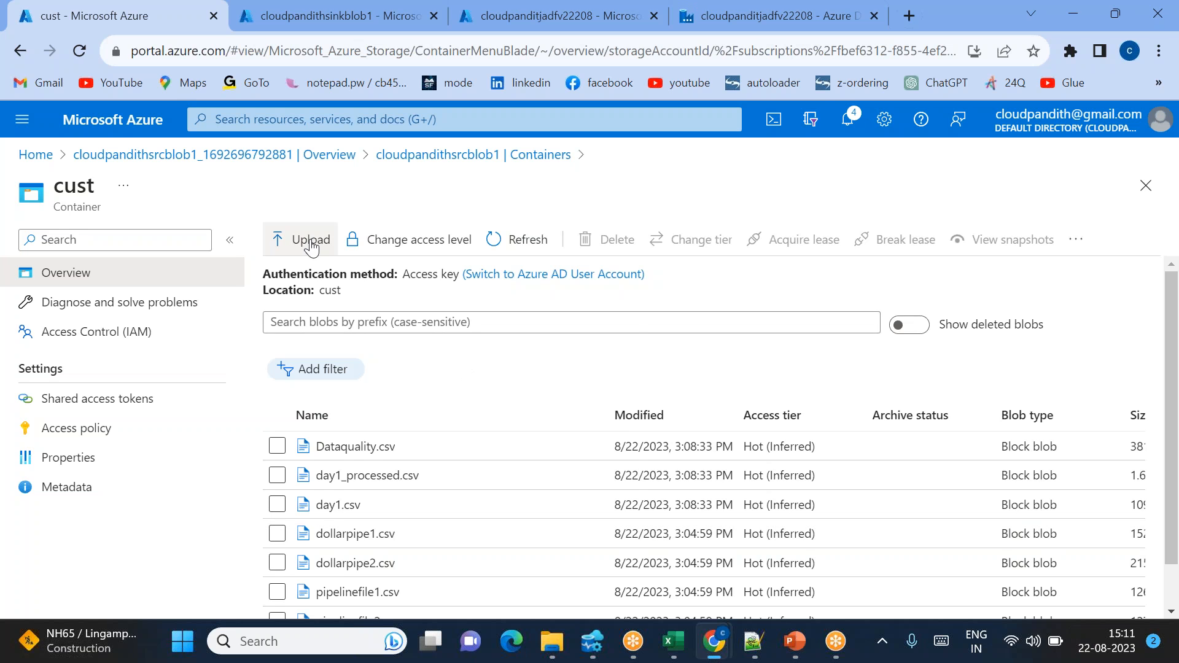
# Upload the day3, dim_cust and sample files from the CEL-SCD1 folder to the cust container and close the upload pane.
pyautogui.click(311, 245)
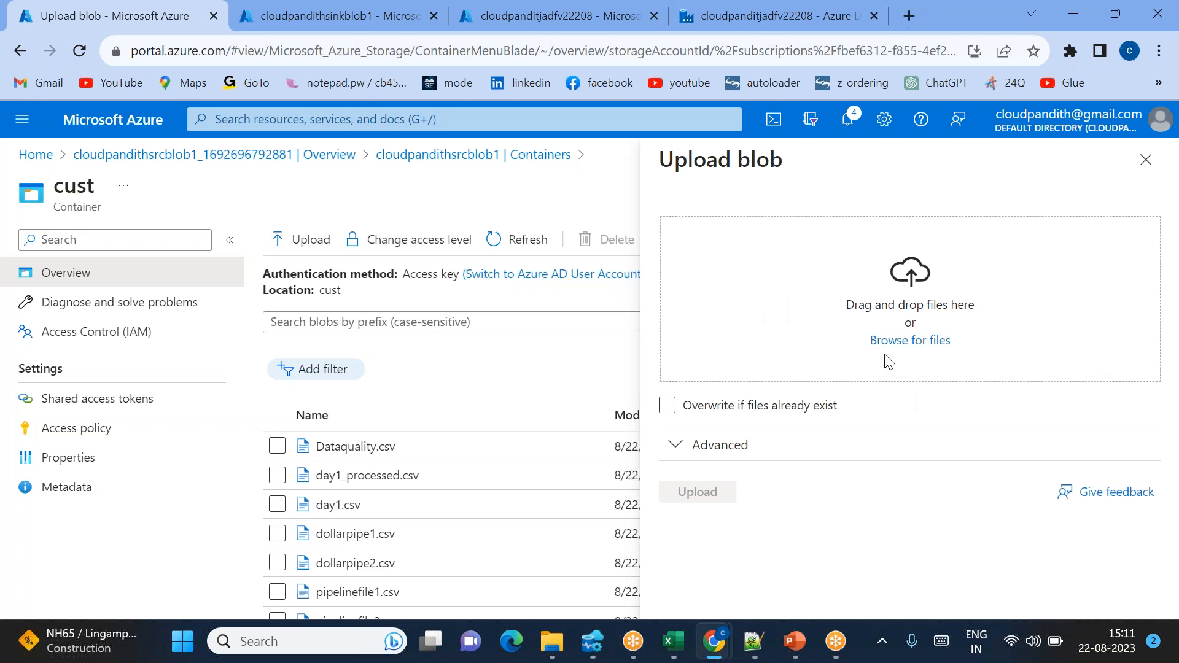
pyautogui.click(903, 341)
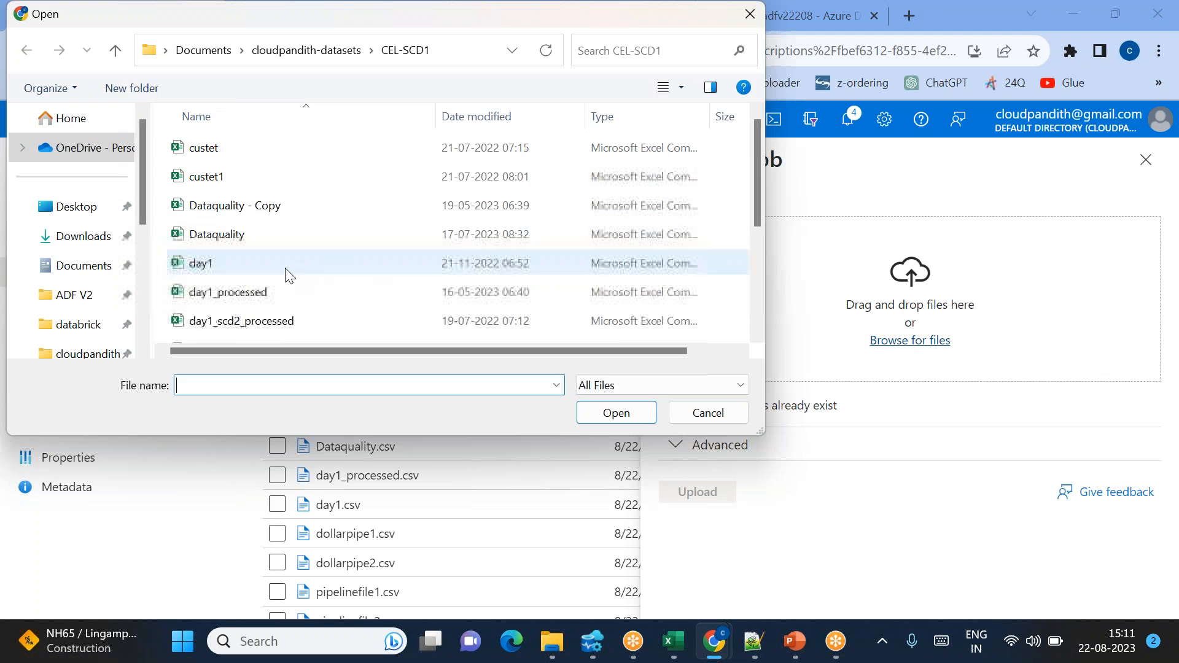
pyautogui.scroll(-1, 284, 274)
pyautogui.click(208, 332)
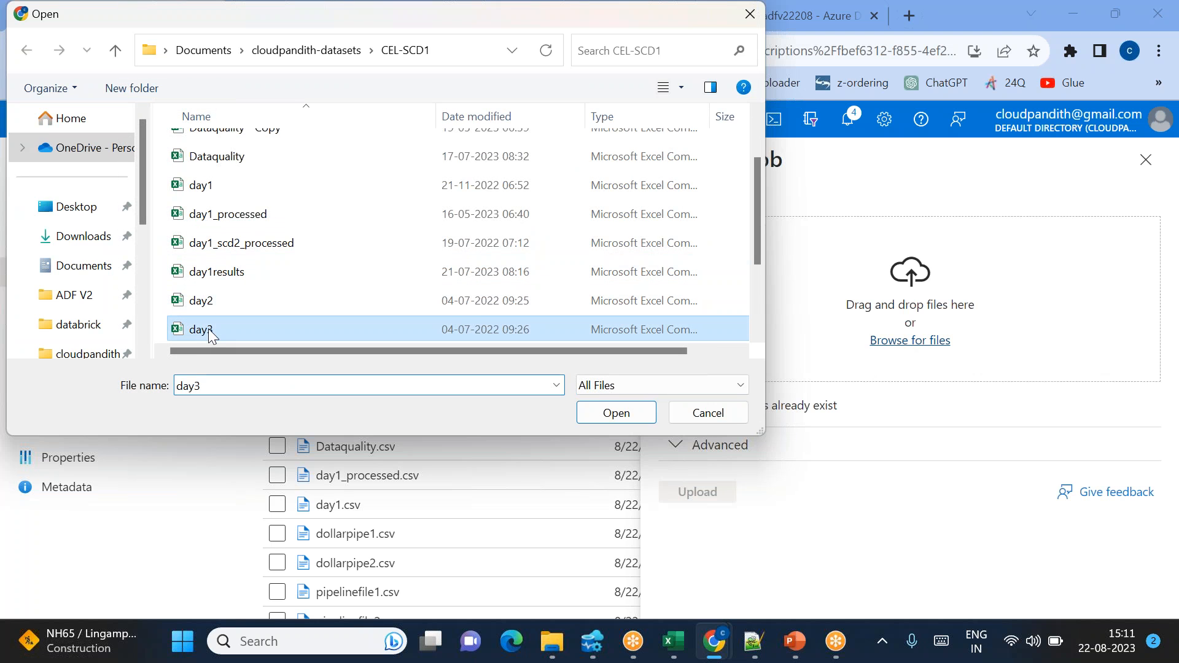
pyautogui.scroll(-2, 206, 332)
pyautogui.keyDown('shift'); pyautogui.click(210, 277); pyautogui.keyUp('shift')
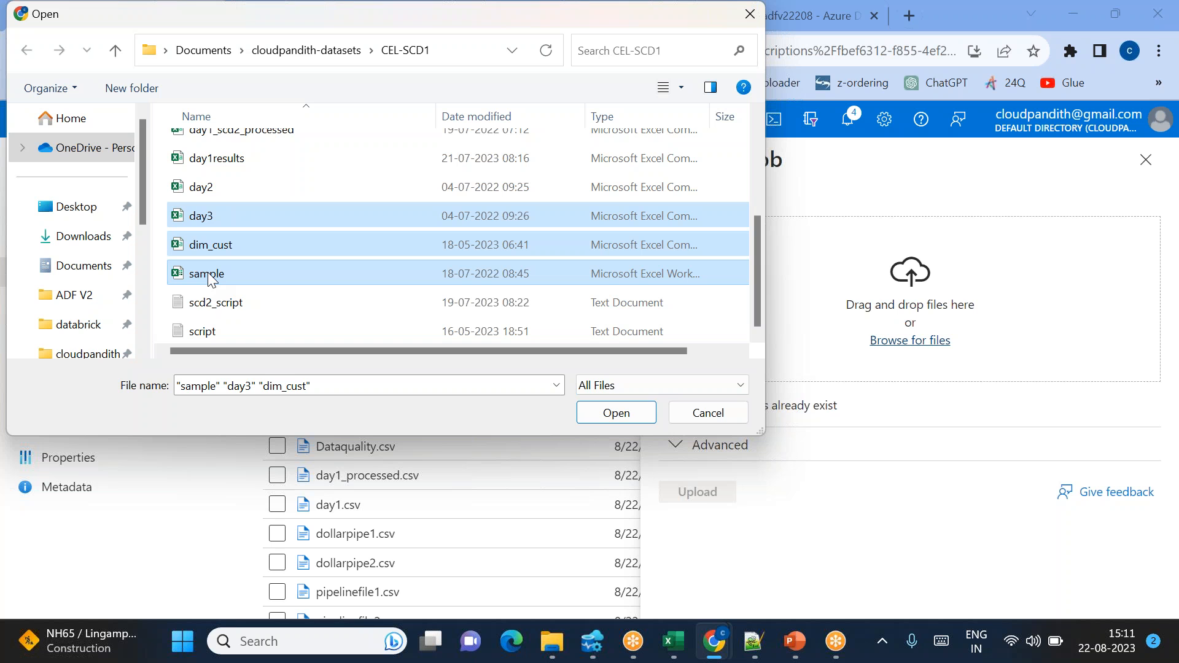
pyautogui.click(633, 412)
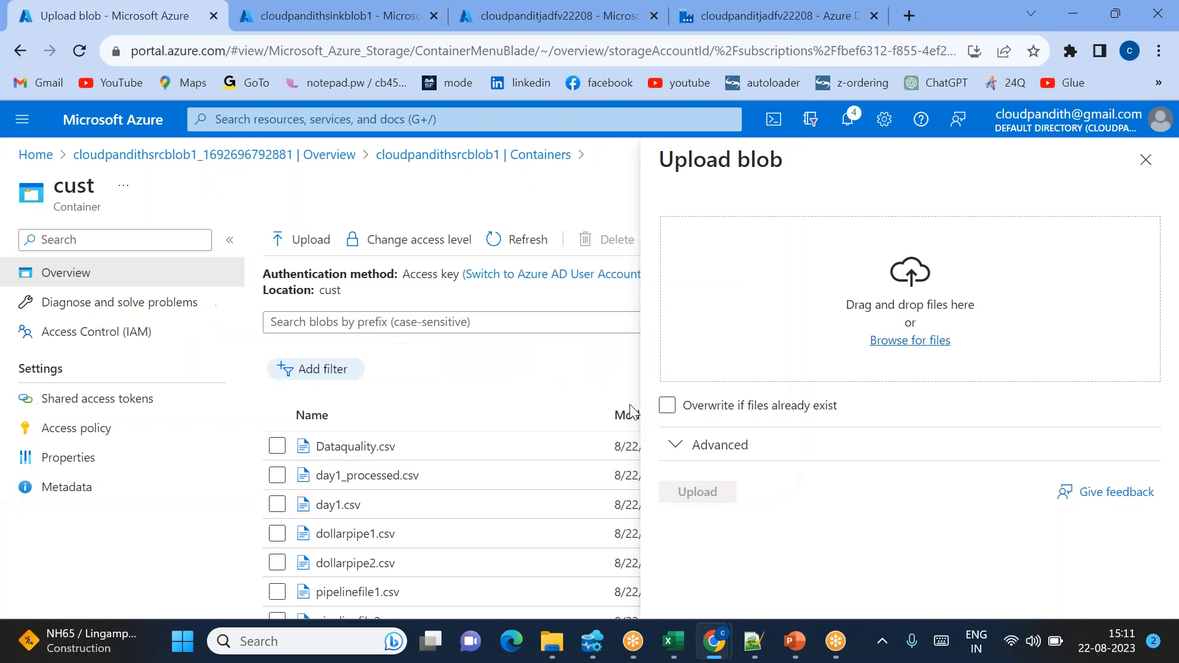
pyautogui.click(697, 492)
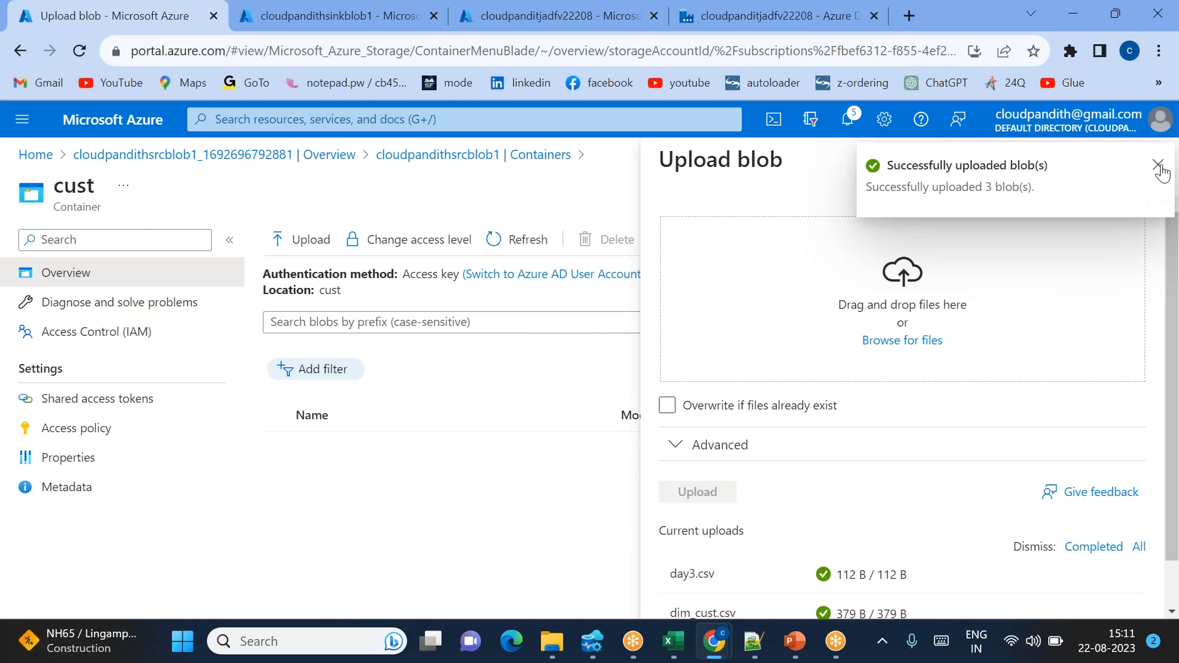
pyautogui.click(1158, 165)
pyautogui.click(1144, 158)
# Compare the modified timestamps of the three batches of blobs in the cust container.
pyautogui.scroll(-2, 752, 388)
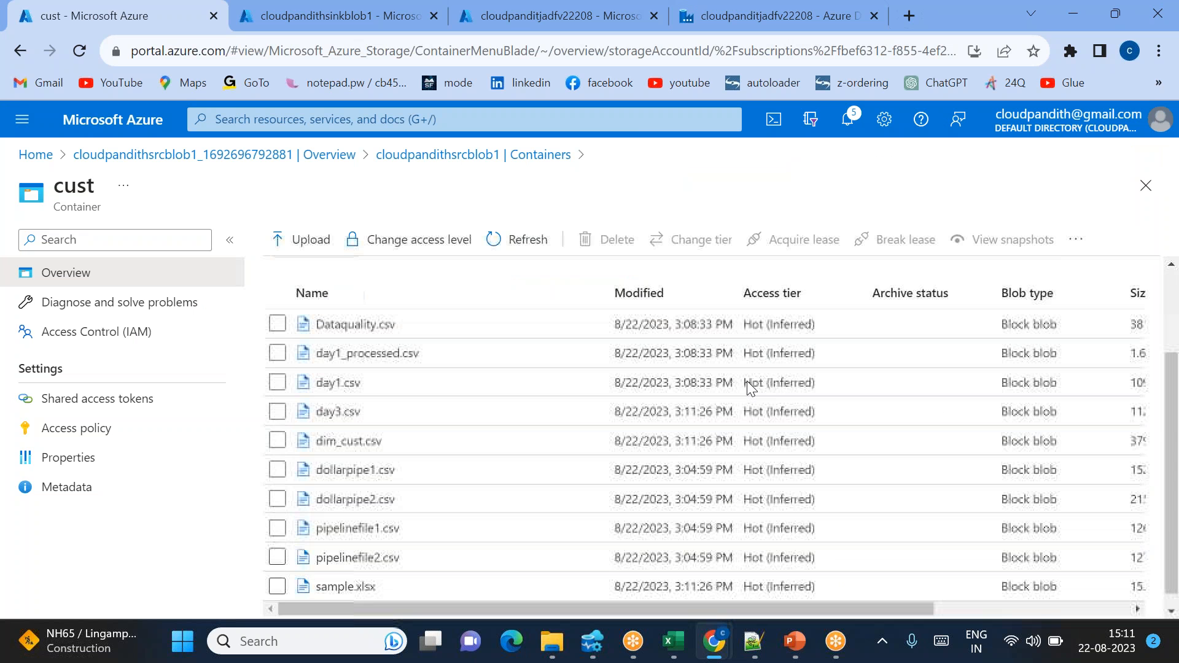
pyautogui.scroll(-1, 752, 389)
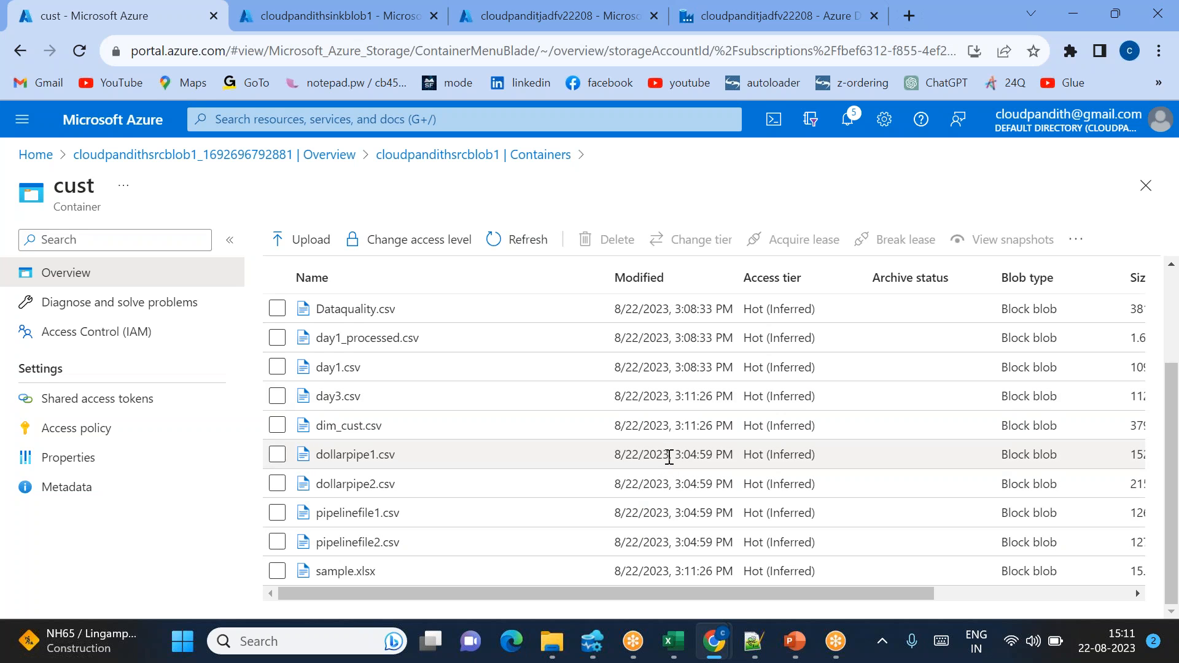
pyautogui.moveTo(674, 455); pyautogui.dragTo(731, 455)
pyautogui.moveTo(656, 484); pyautogui.dragTo(737, 488)
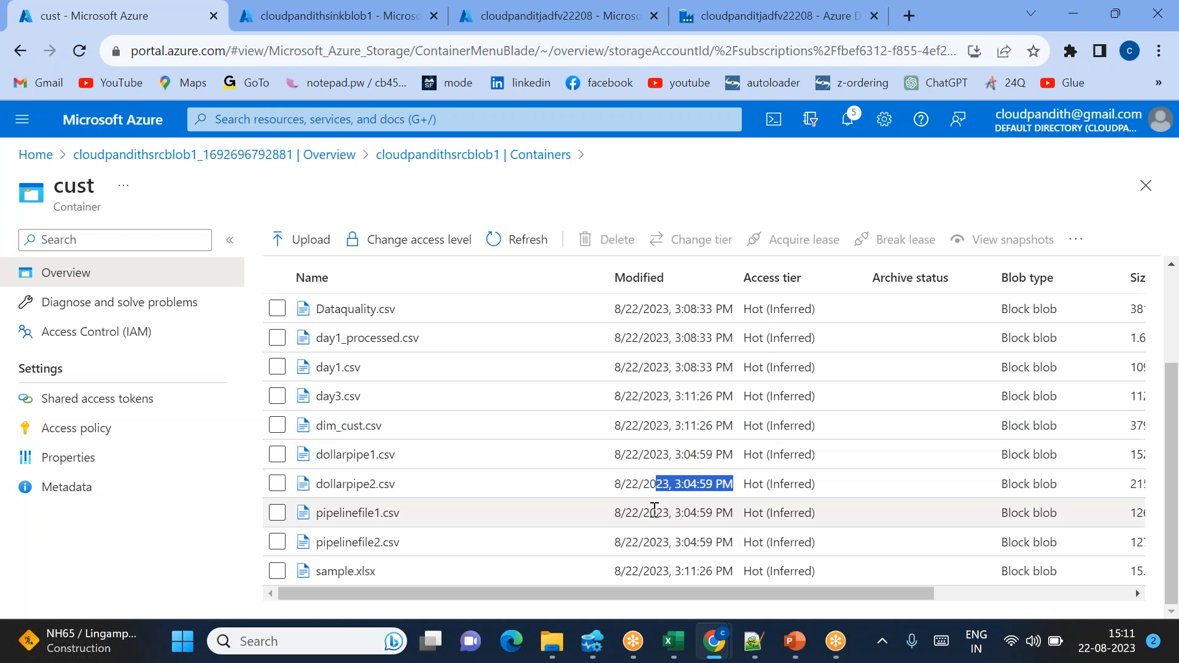
pyautogui.moveTo(672, 575); pyautogui.dragTo(737, 581)
pyautogui.moveTo(664, 428); pyautogui.dragTo(712, 430)
pyautogui.moveTo(673, 396); pyautogui.dragTo(717, 391)
pyautogui.scroll(2, 717, 391)
pyautogui.moveTo(671, 393); pyautogui.dragTo(724, 418)
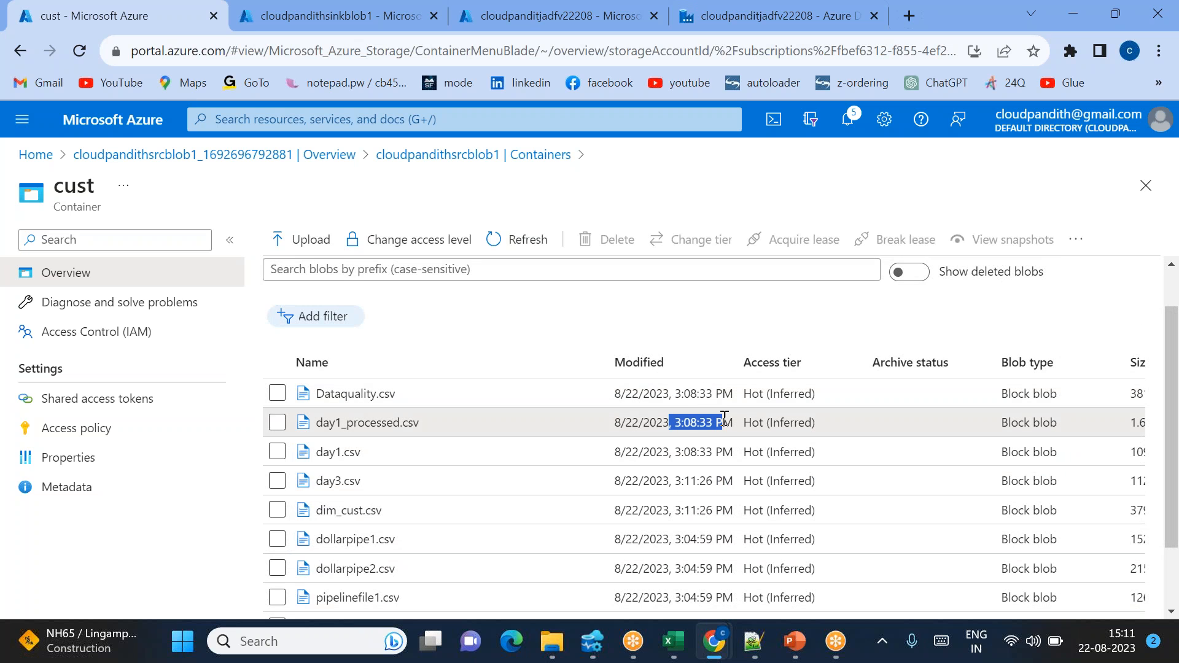
pyautogui.moveTo(655, 452); pyautogui.dragTo(723, 452)
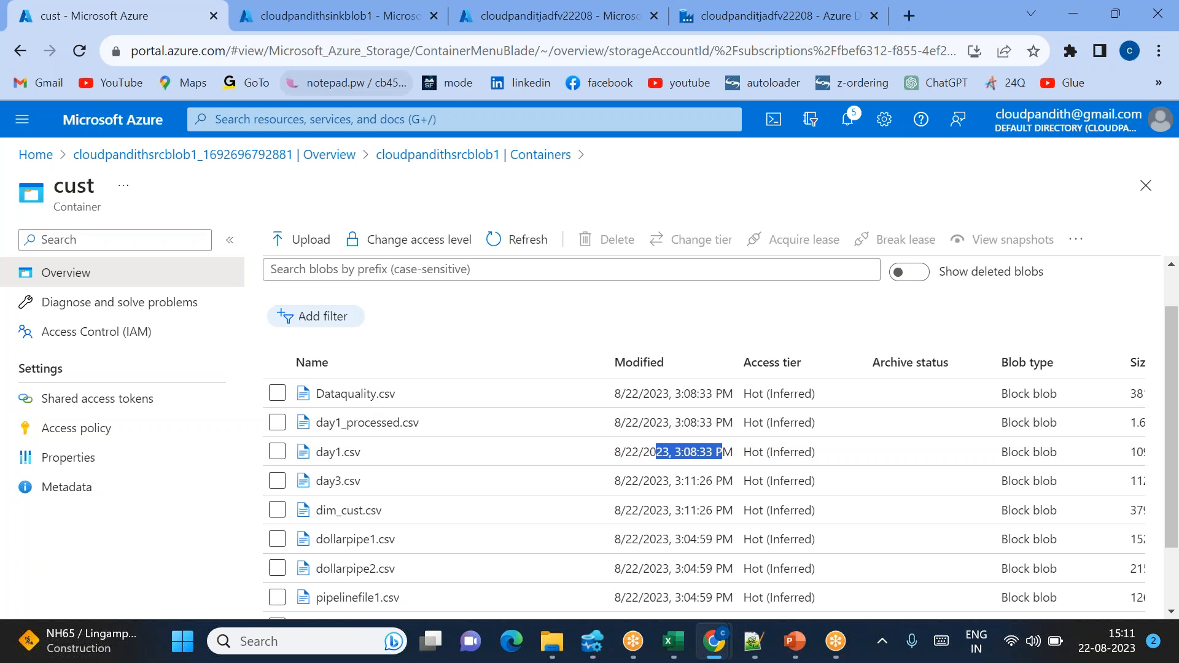
# Return to the pl_dataingestion pipeline in Data Factory and open the dynamic content builder for the source's last-modified start time.
pyautogui.click(515, 25)
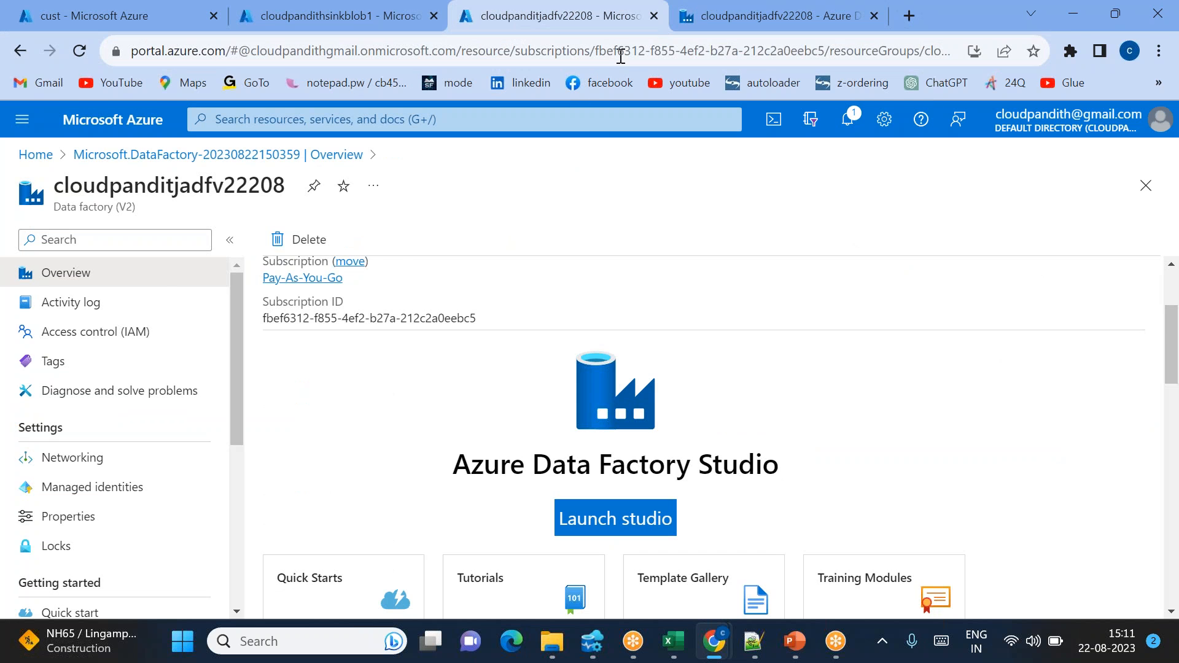
pyautogui.click(712, 17)
pyautogui.click(617, 538)
pyautogui.scroll(-1, 611, 528)
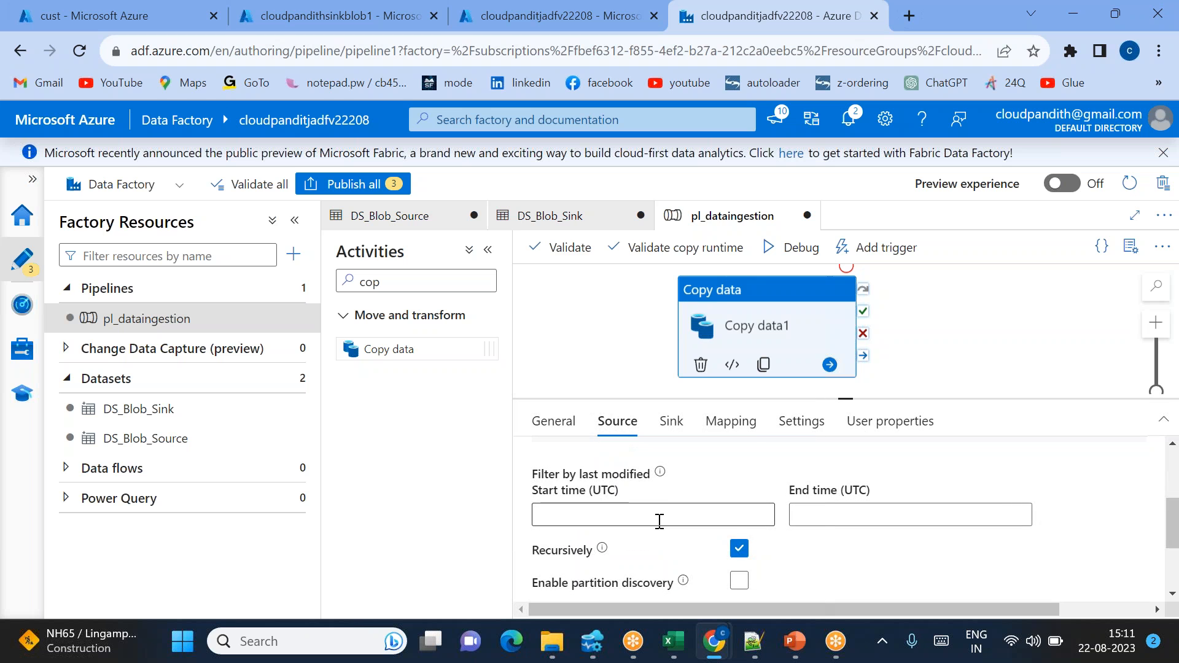
pyautogui.click(605, 516)
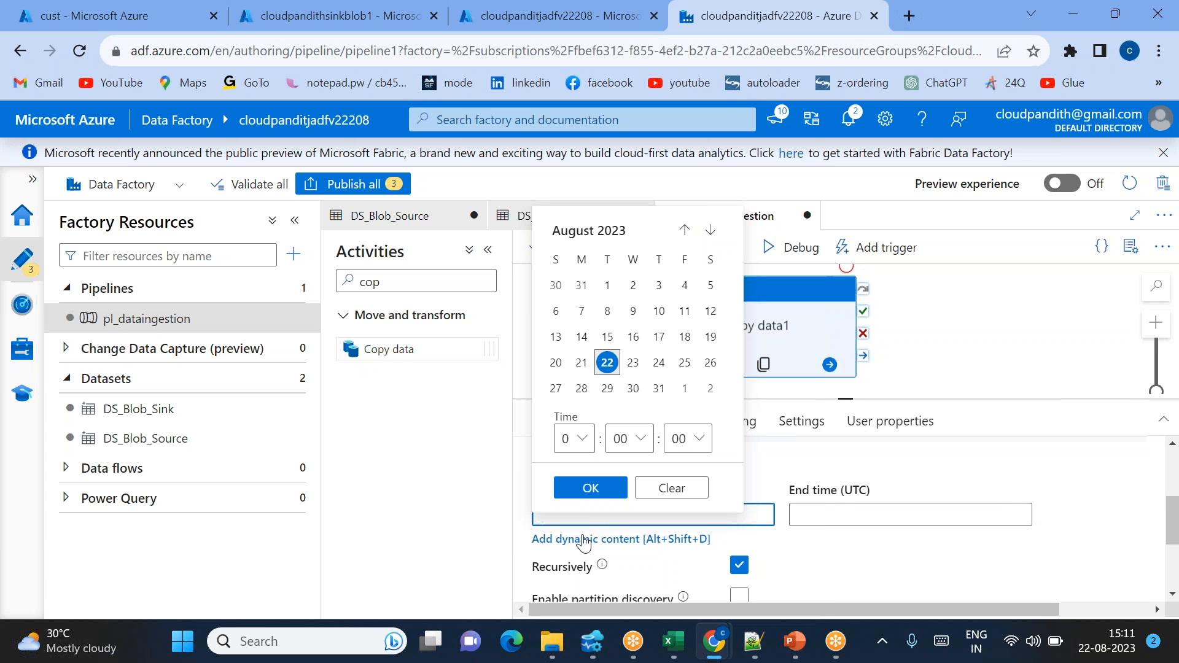
pyautogui.click(583, 540)
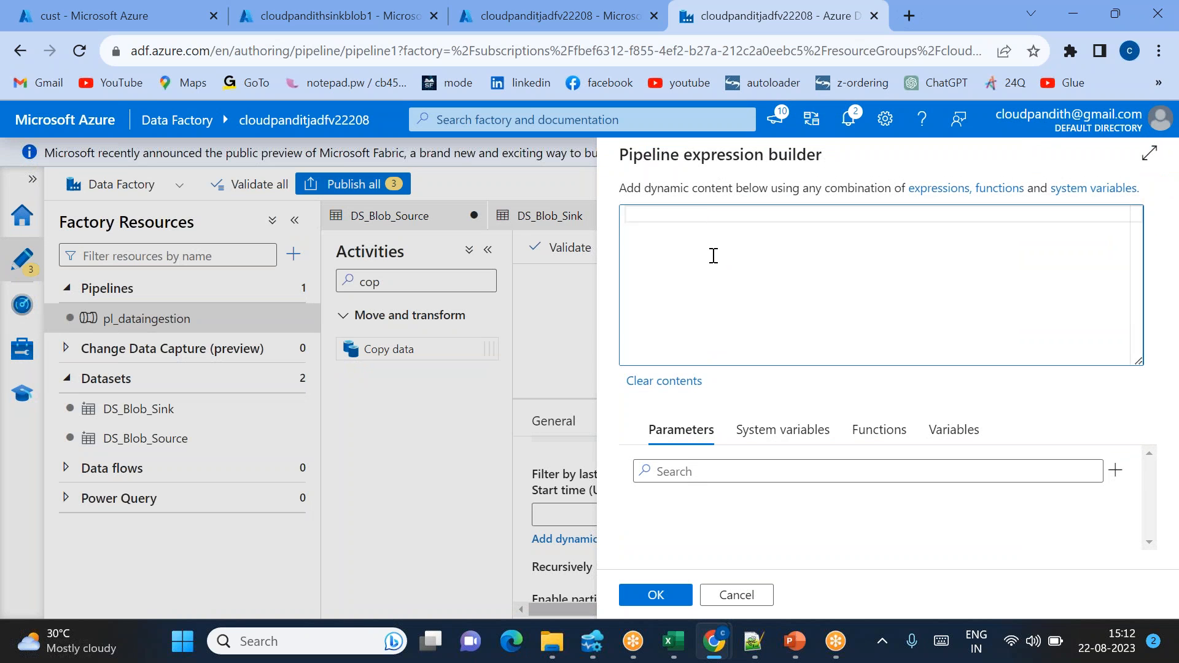
pyautogui.write('@convert')
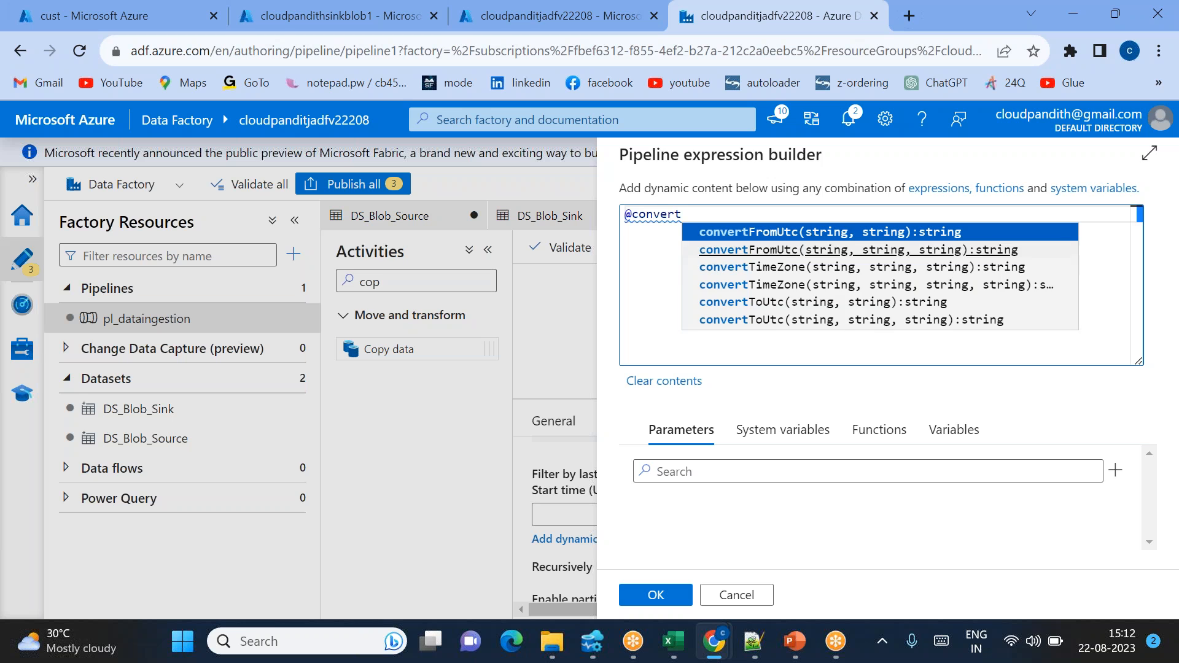
pyautogui.write('T')
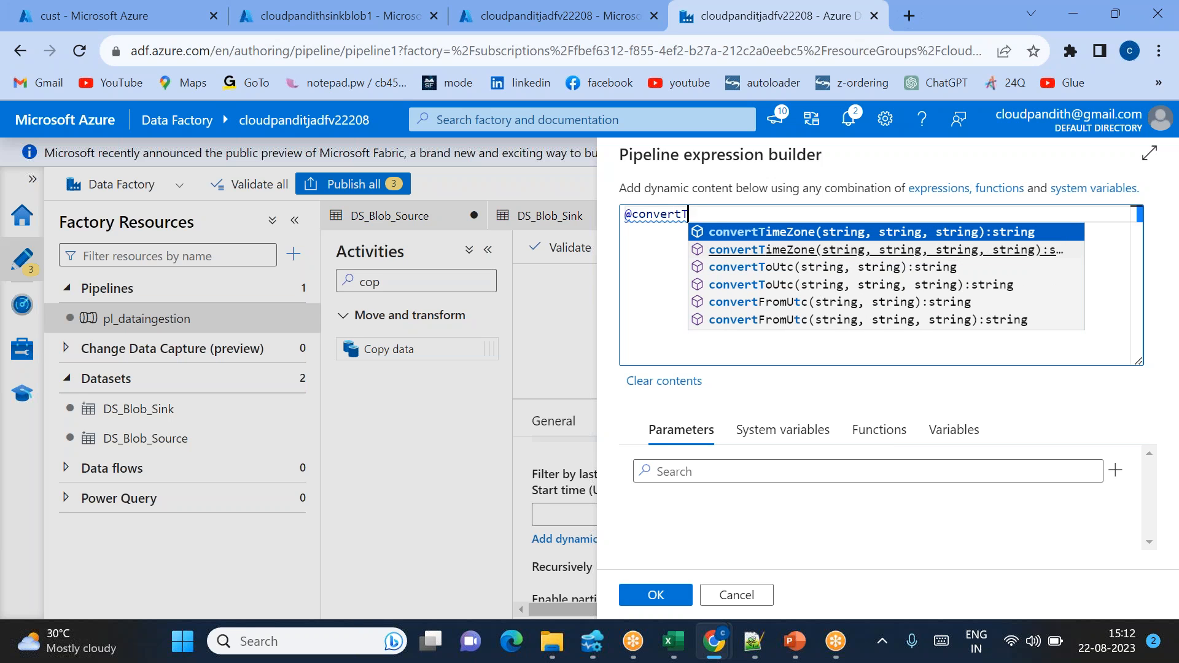
pyautogui.click(743, 266)
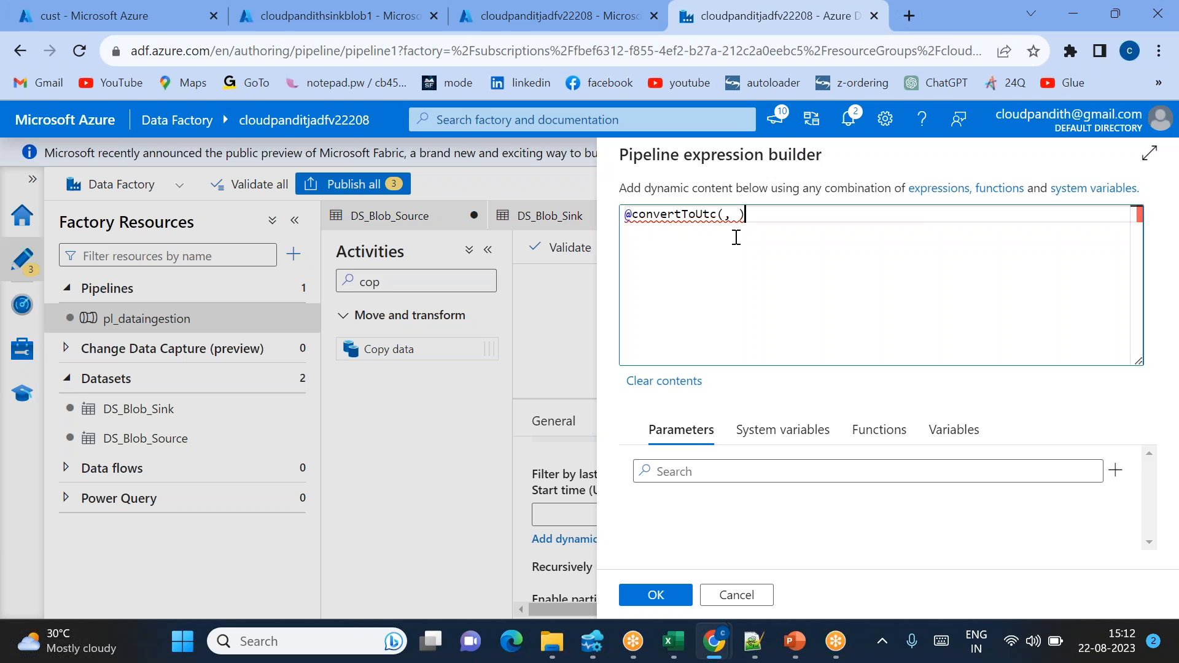
pyautogui.write("''")
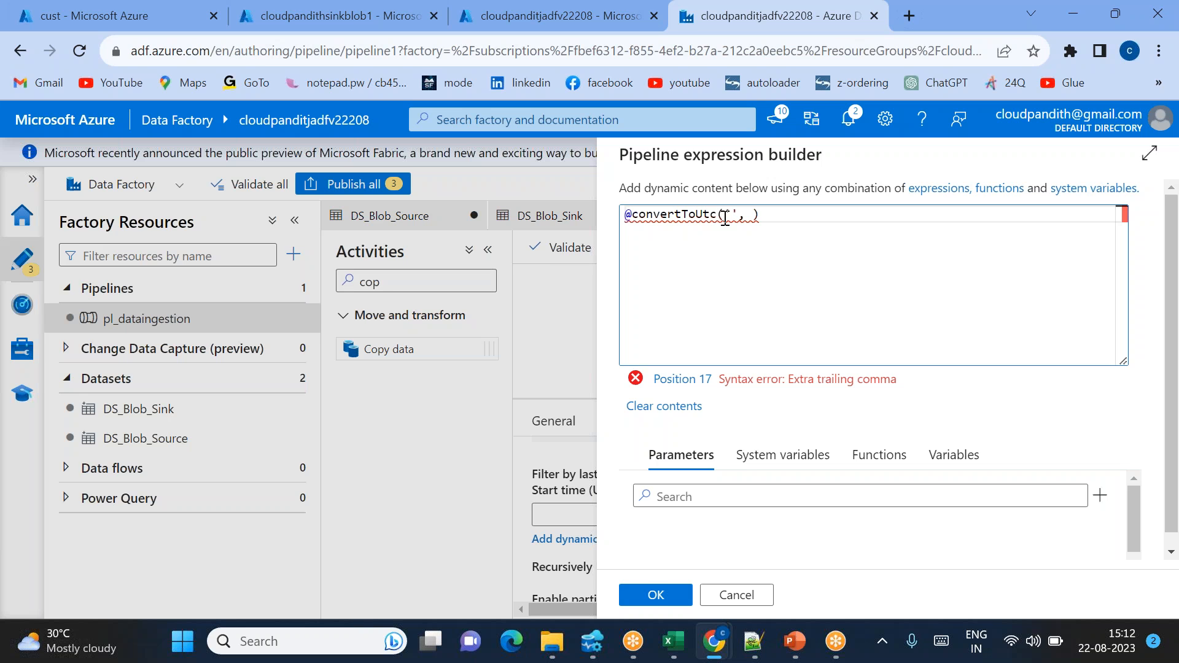
pyautogui.write('2023')
pyautogui.write('-0')
pyautogui.write('8-22 ')
pyautogui.write('15')
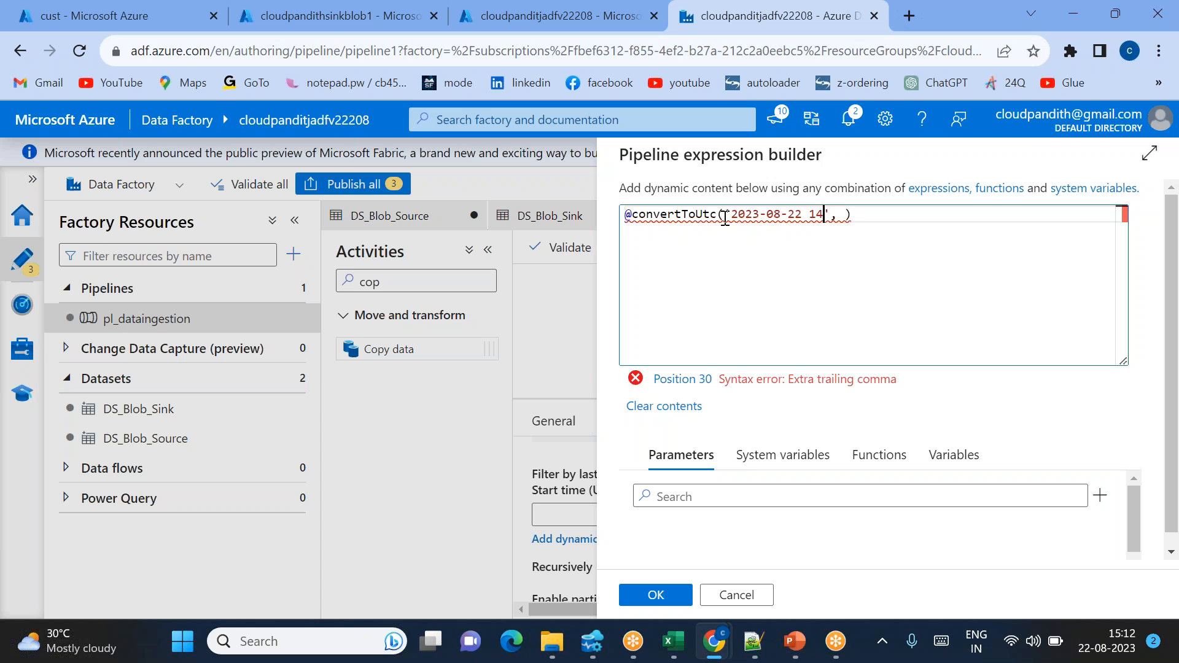
pyautogui.write(':05:00')
# Add 'India standard Time' as the time zone argument of the convertToUtc expression and remove the extra space.
pyautogui.write("'India ")
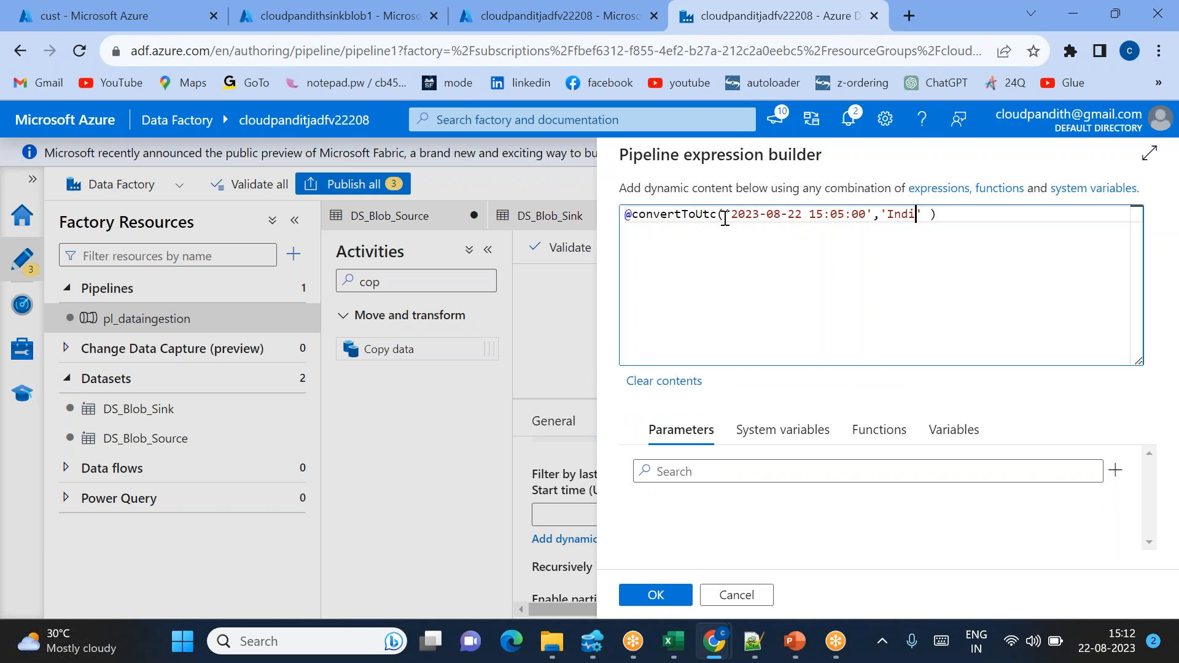
pyautogui.write('stanmda')
pyautogui.press('BackSpace')
pyautogui.press('BackSpace')
pyautogui.press('BackSpace')
pyautogui.write('dard Time')
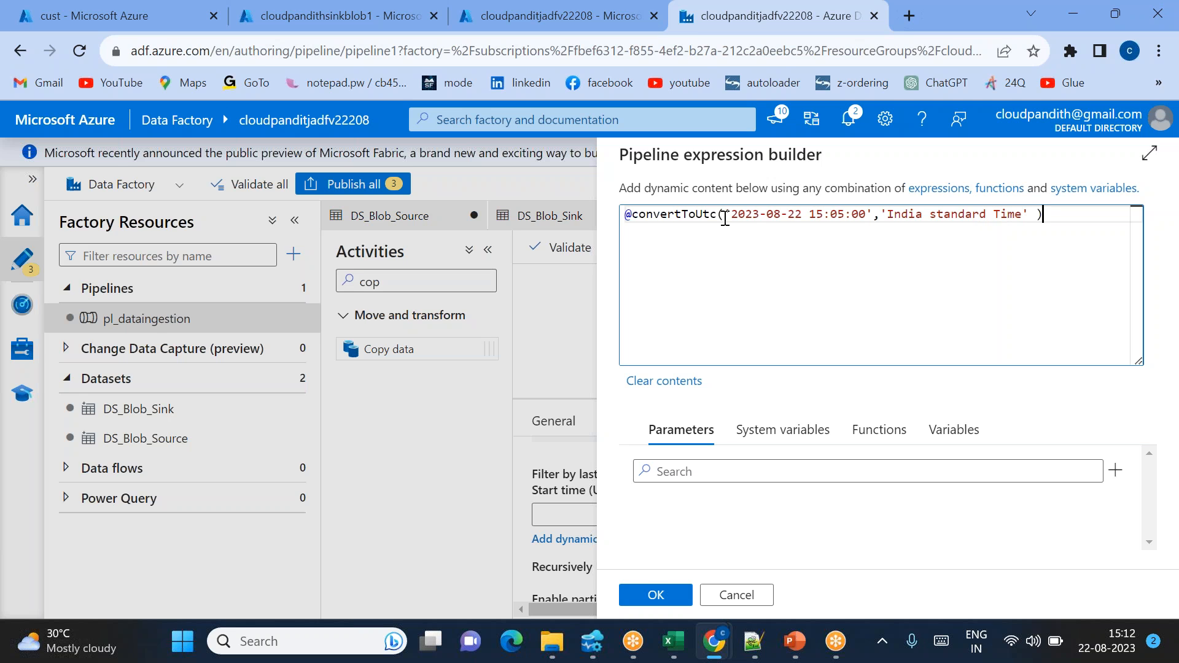
pyautogui.press('BackSpace')
# Copy the whole convertToUtc expression and apply it as the filter's start time.
pyautogui.hotkey('ctrl', 'a')
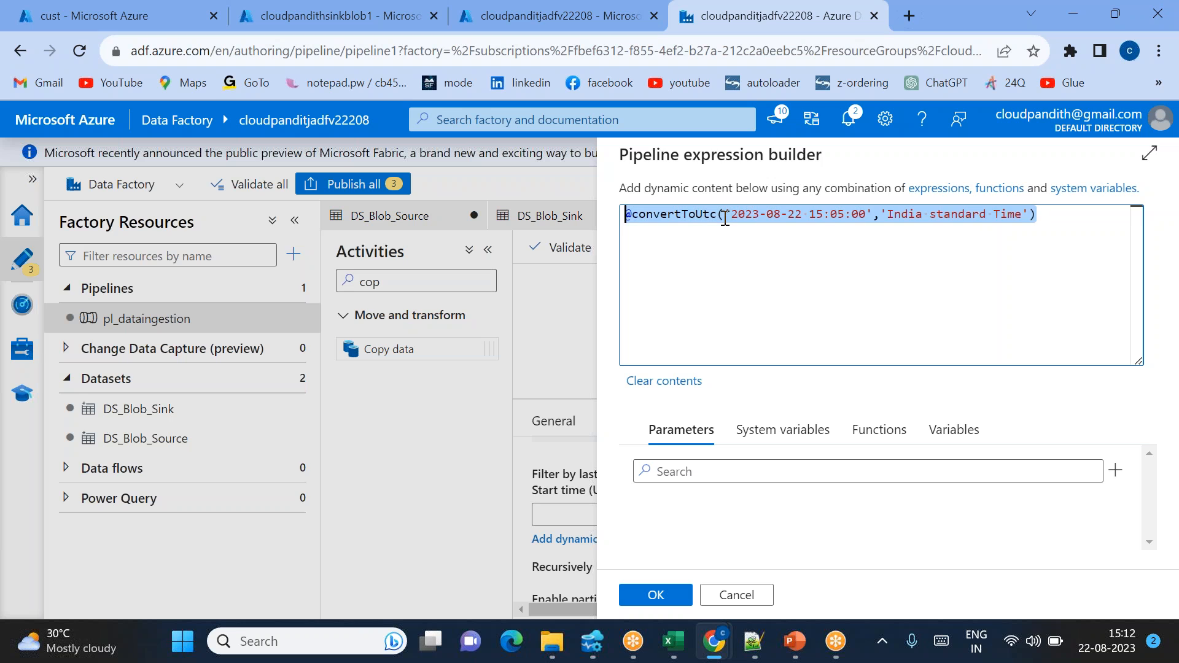
pyautogui.click(850, 237)
pyautogui.moveTo(810, 216); pyautogui.dragTo(872, 219)
pyautogui.moveTo(1056, 215); pyautogui.dragTo(626, 214)
pyautogui.hotkey('ctrl', 'c')
pyautogui.click(656, 593)
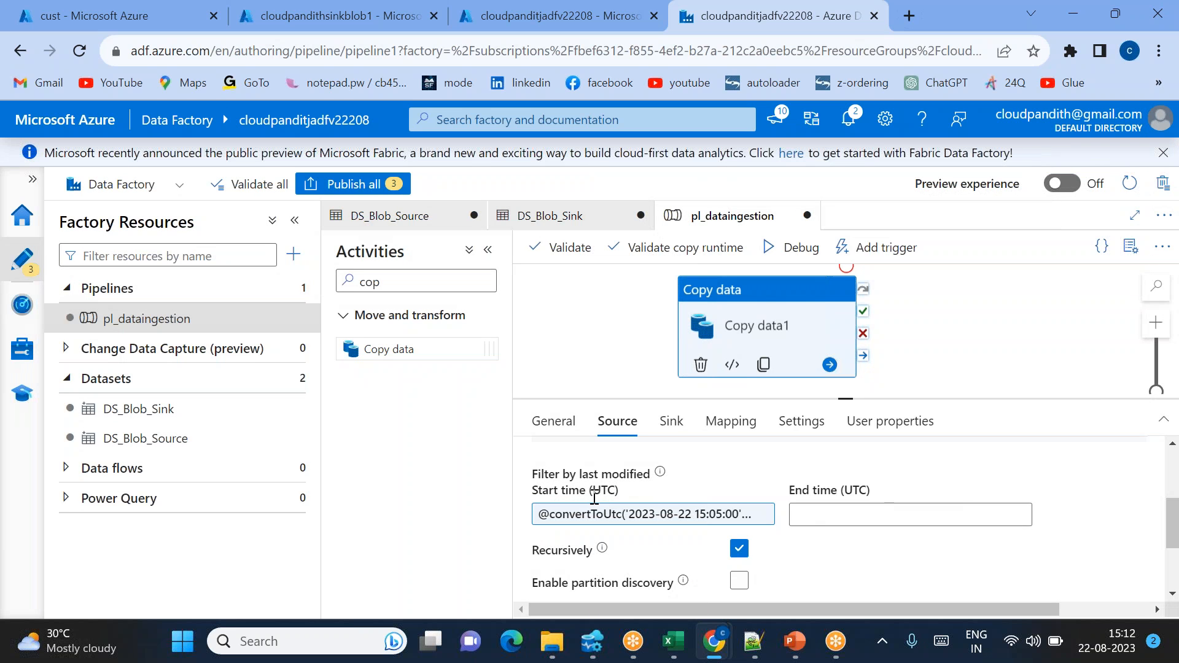
pyautogui.click(832, 515)
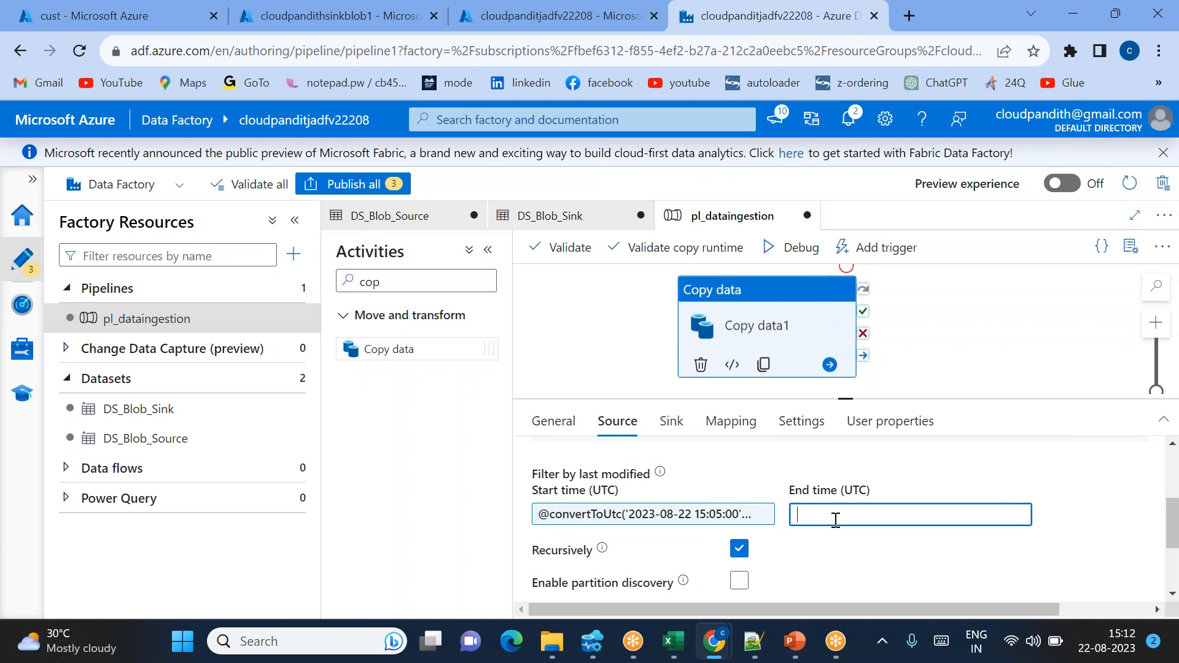
pyautogui.click(857, 539)
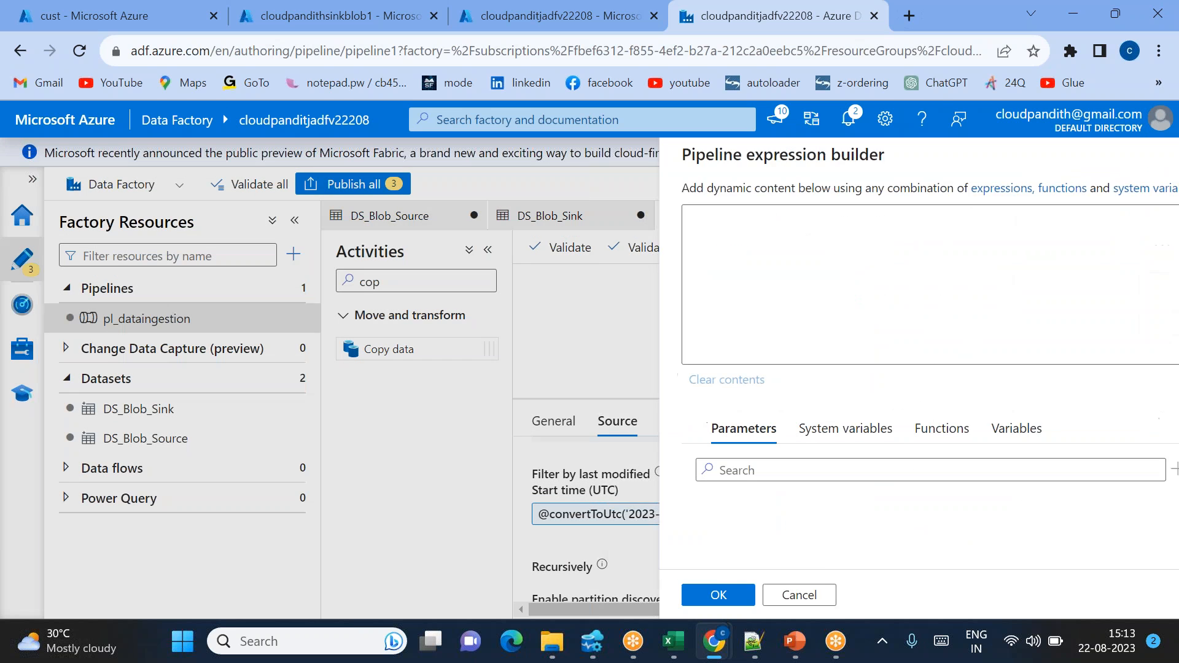
pyautogui.click(746, 251)
pyautogui.hotkey('ctrl', 'v')
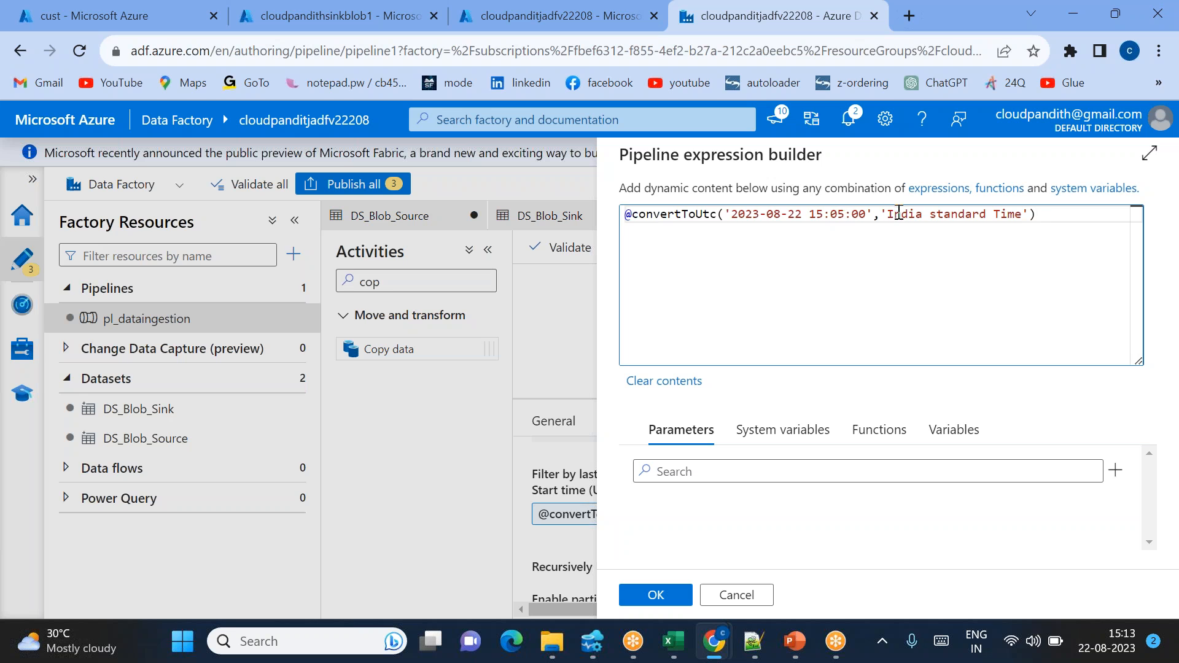
pyautogui.doubleClick(844, 214)
pyautogui.write('10')
pyautogui.click(670, 599)
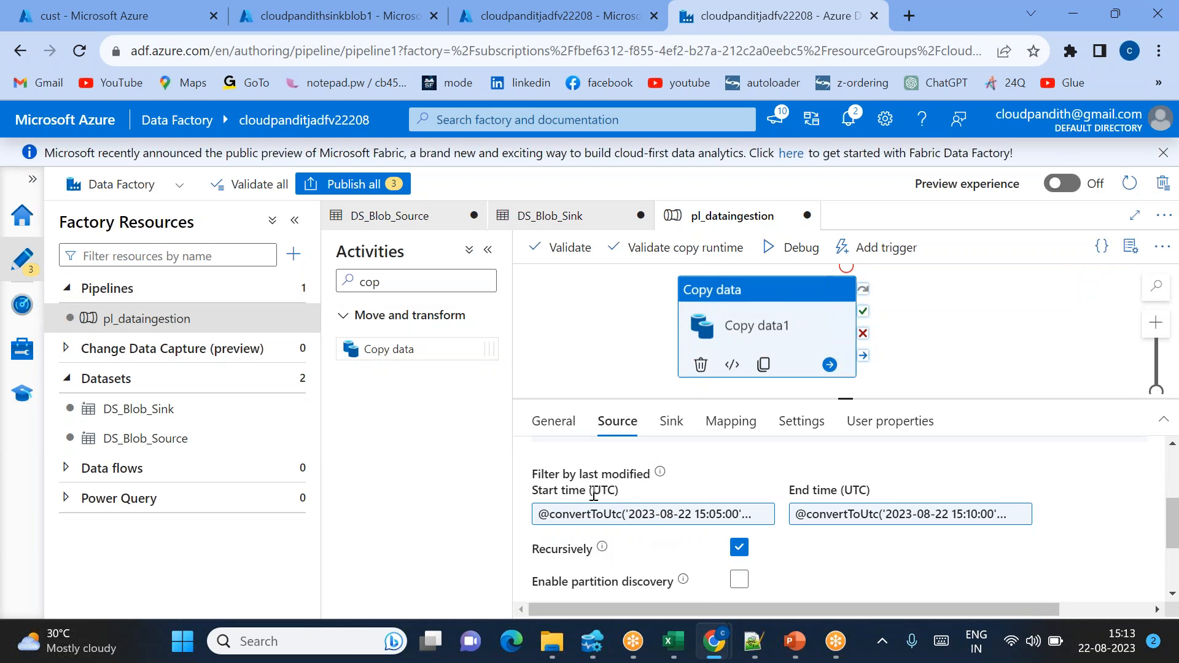
# Run the pl_dataingestion pipeline in debug mode, enlarge the run output and refresh it until the copy activity finishes.
pyautogui.doubleClick(602, 491)
pyautogui.click(798, 247)
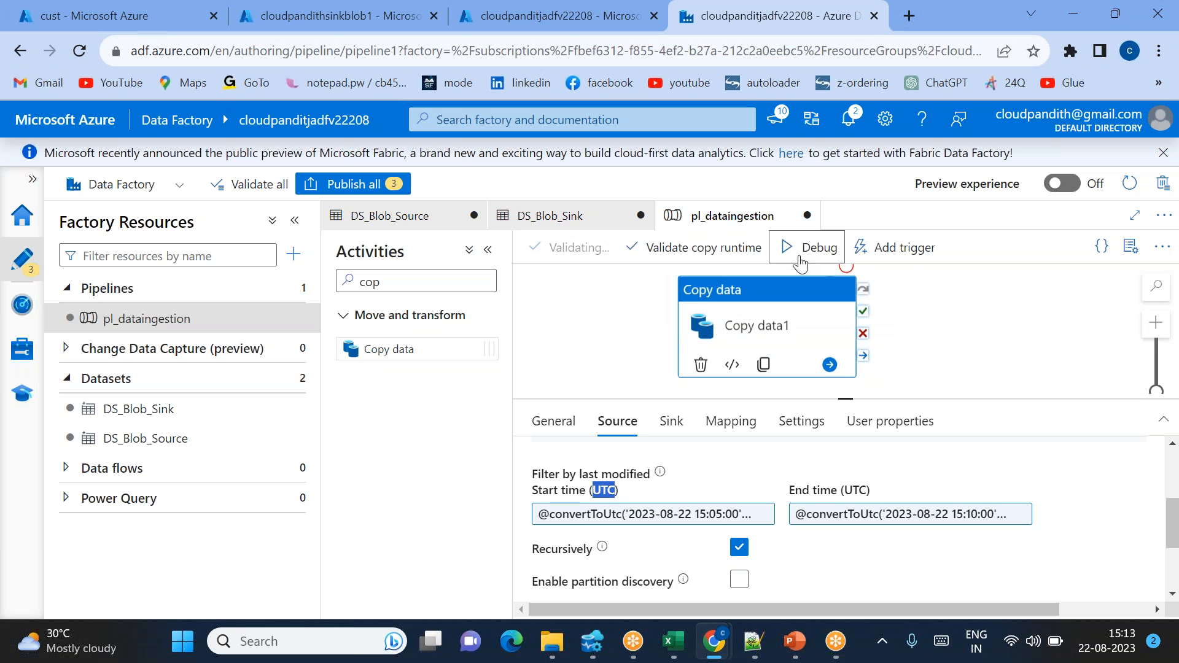
pyautogui.click(998, 311)
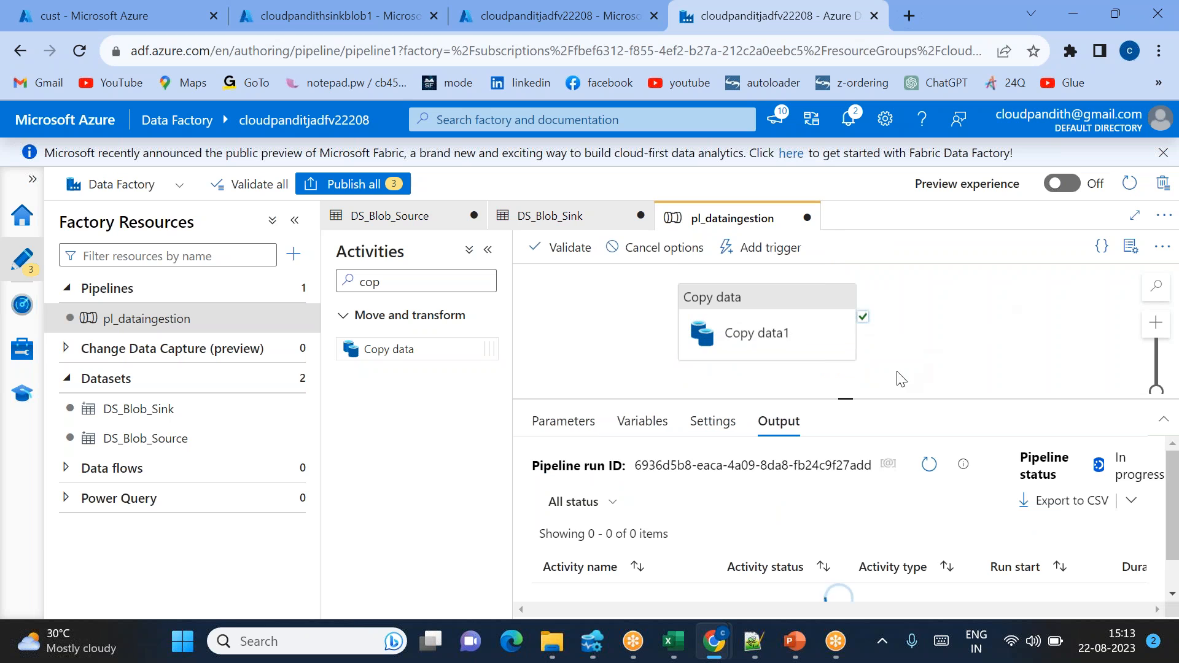
pyautogui.click(929, 465)
pyautogui.moveTo(842, 396); pyautogui.dragTo(844, 349)
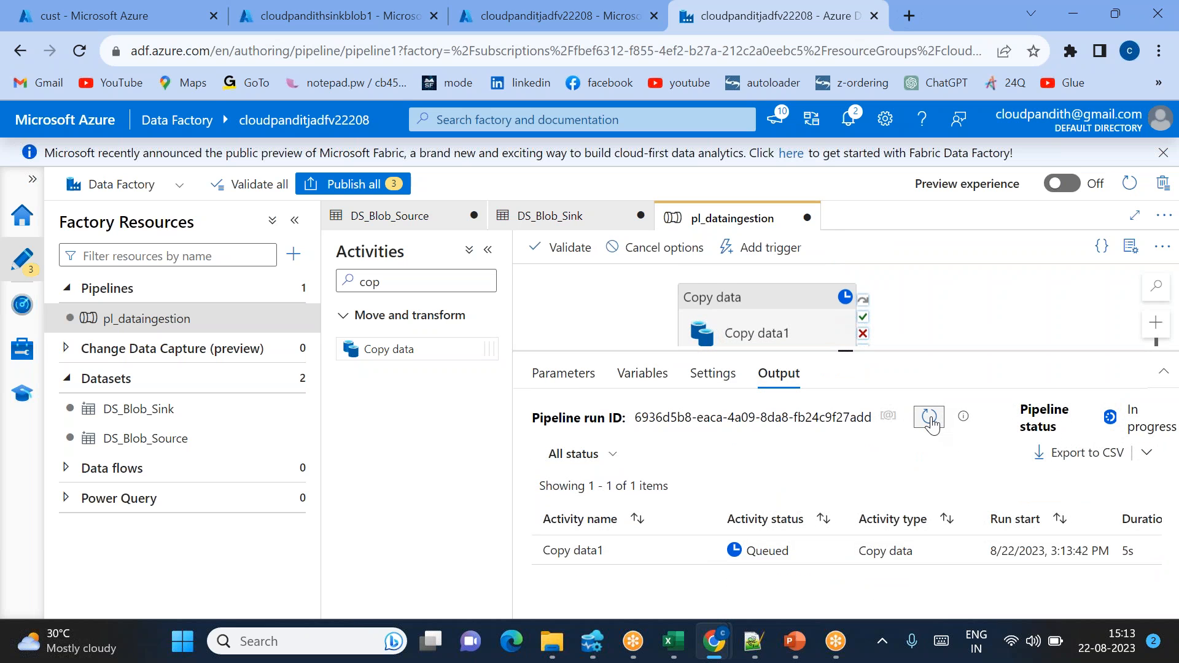
pyautogui.click(931, 421)
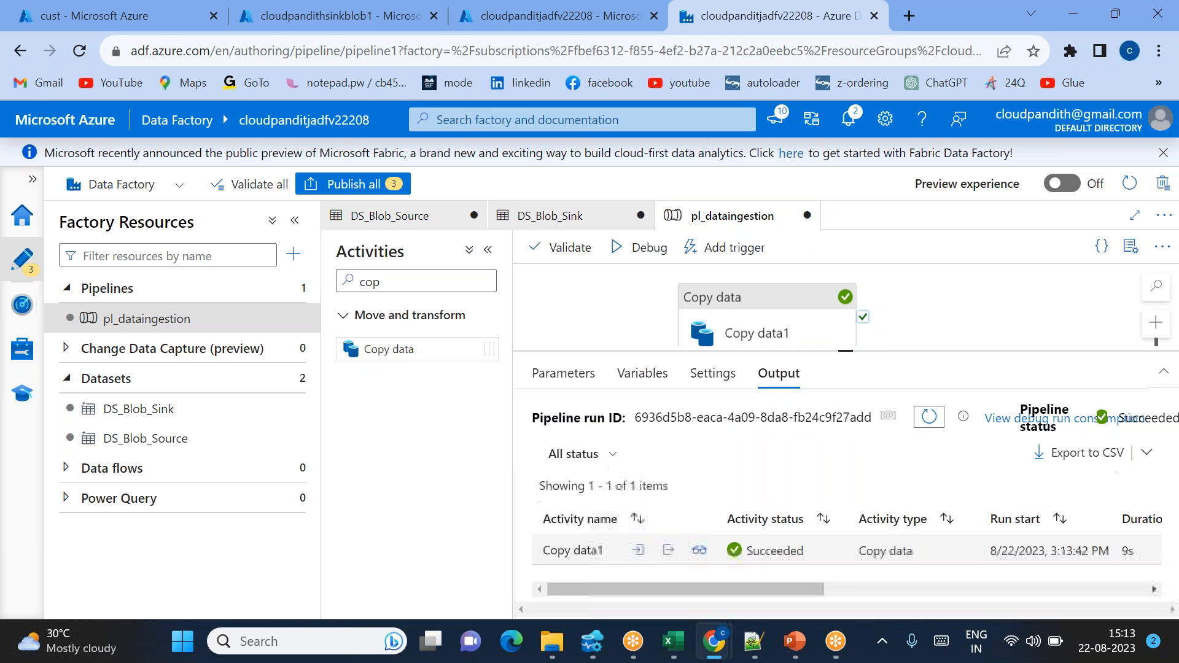
# Review the number of files read and written in the Copy data1 run details, and close them.
pyautogui.click(699, 551)
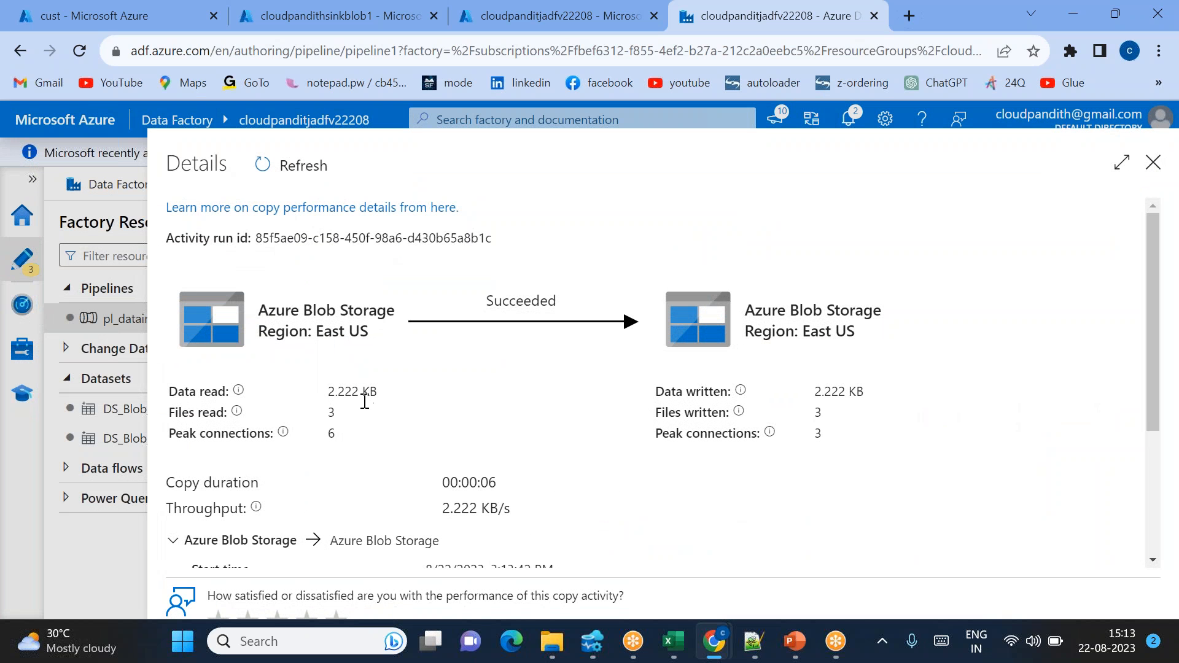
pyautogui.moveTo(824, 412); pyautogui.dragTo(777, 417)
pyautogui.click(1153, 162)
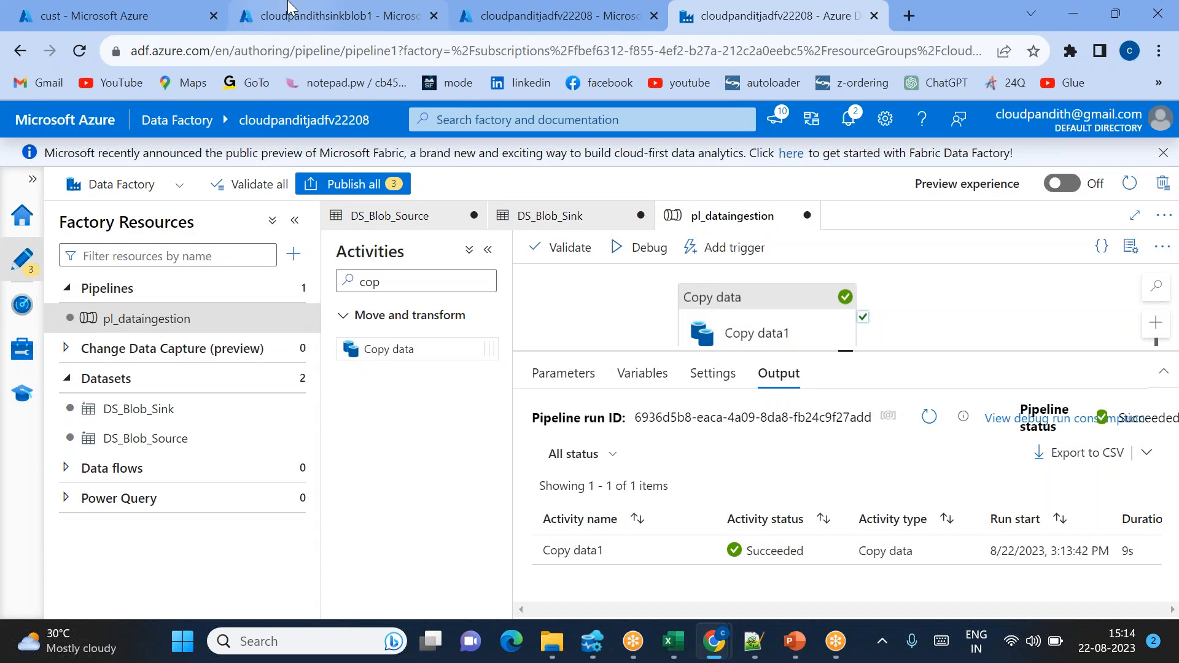
# Open the sink's custout container and compare its copied files with the last-modified times of the blobs in the source cust container.
pyautogui.click(332, 16)
pyautogui.click(317, 388)
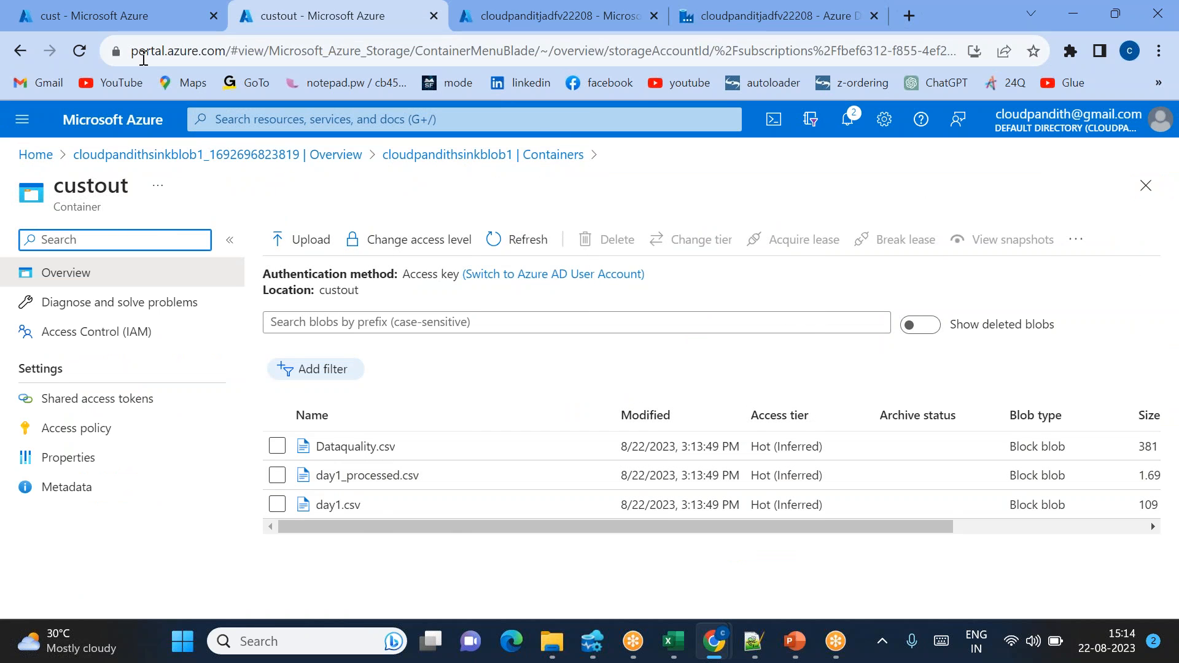
pyautogui.click(126, 15)
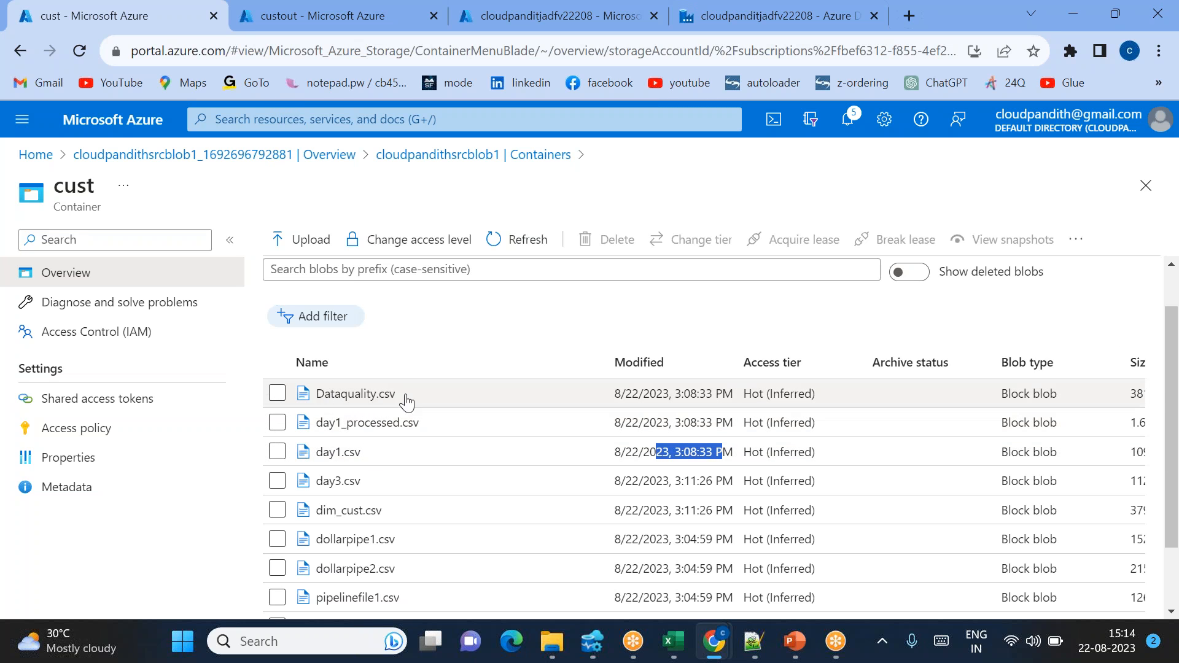
pyautogui.moveTo(614, 393); pyautogui.dragTo(741, 445)
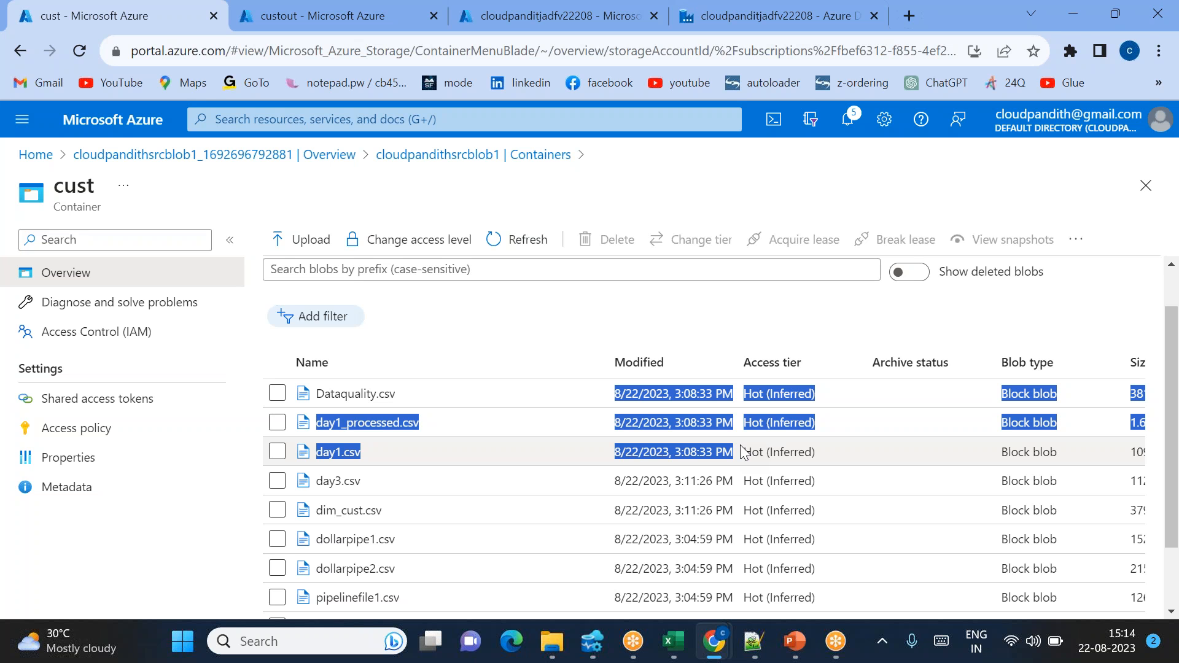
pyautogui.moveTo(640, 481); pyautogui.dragTo(713, 539)
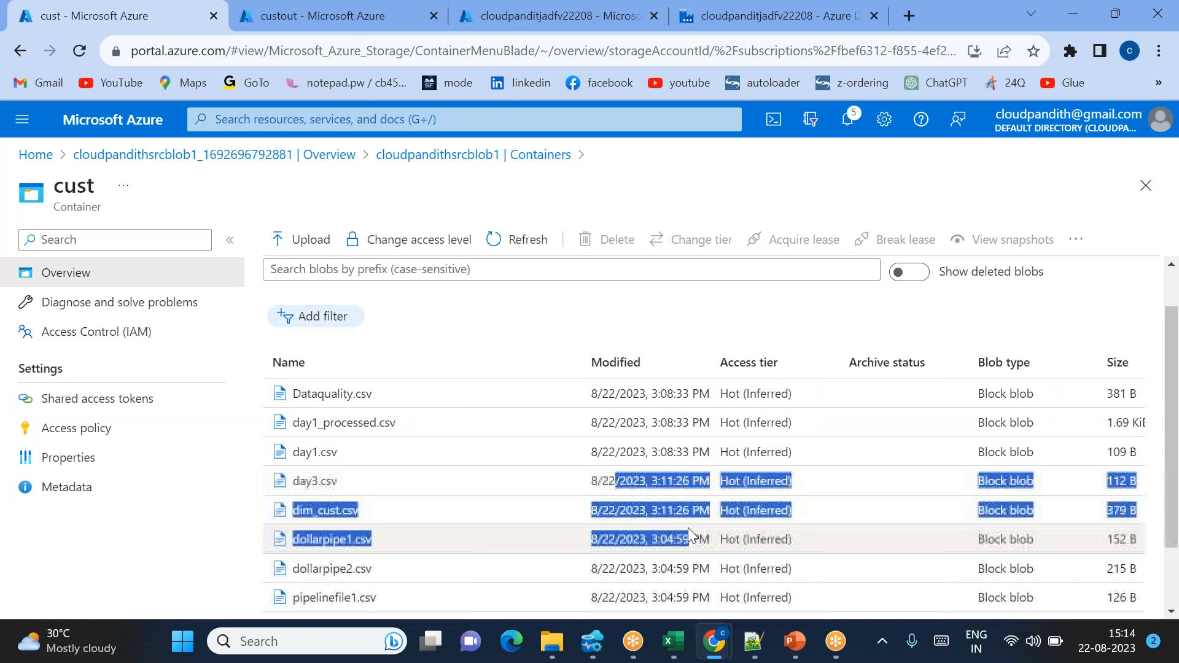
pyautogui.scroll(-2, 682, 534)
pyautogui.click(605, 491)
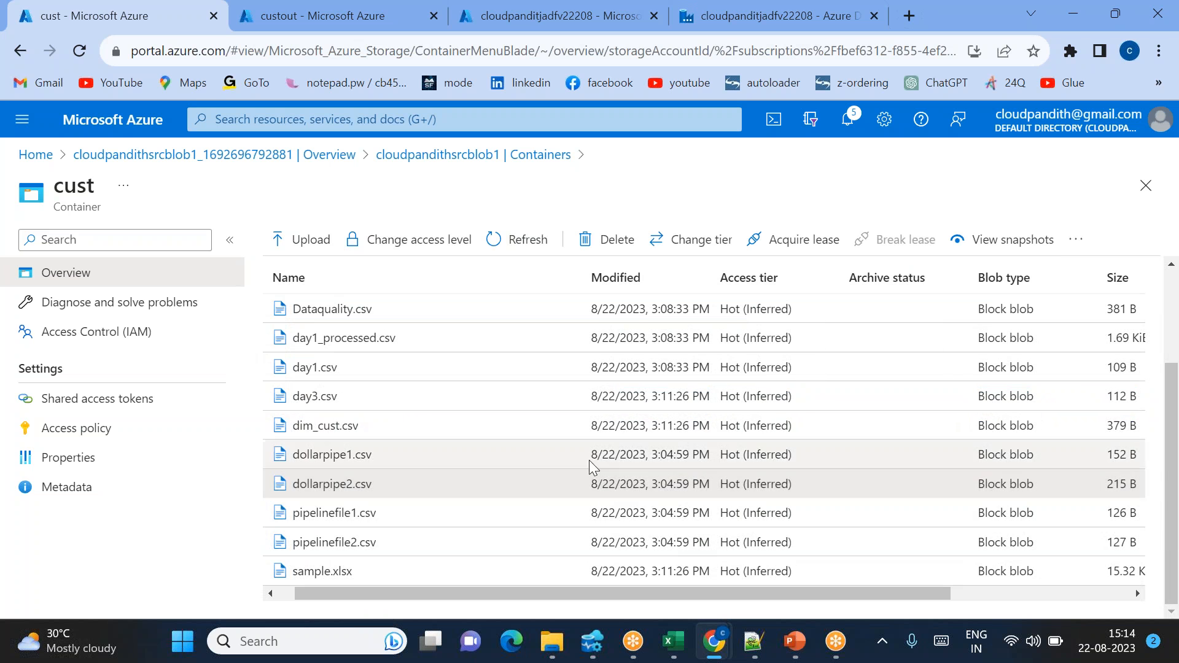
pyautogui.moveTo(592, 458); pyautogui.dragTo(679, 539)
pyautogui.scroll(2, 676, 466)
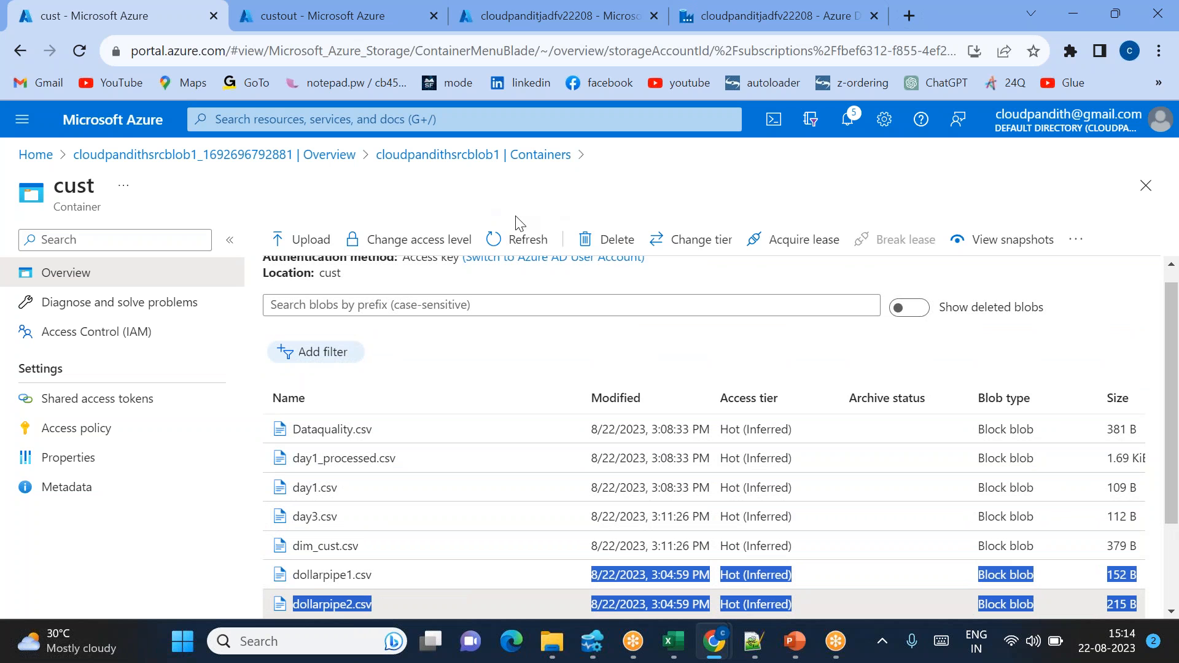
# Switch to PowerPoint to choose among the open presentations.
pyautogui.click(795, 641)
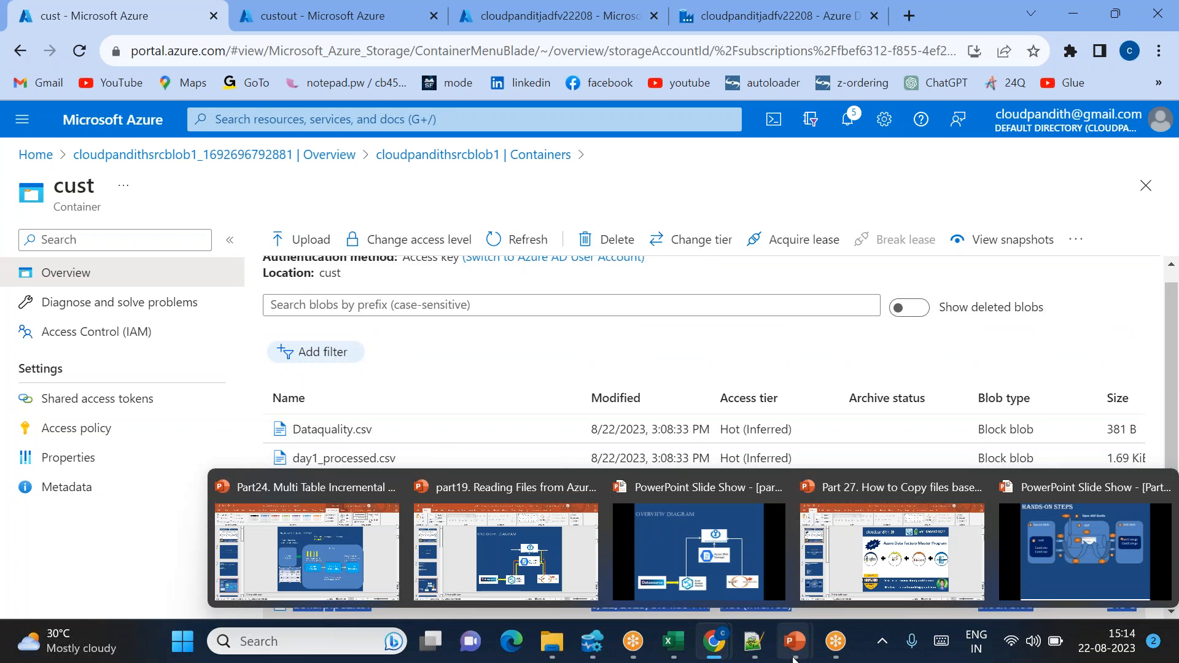